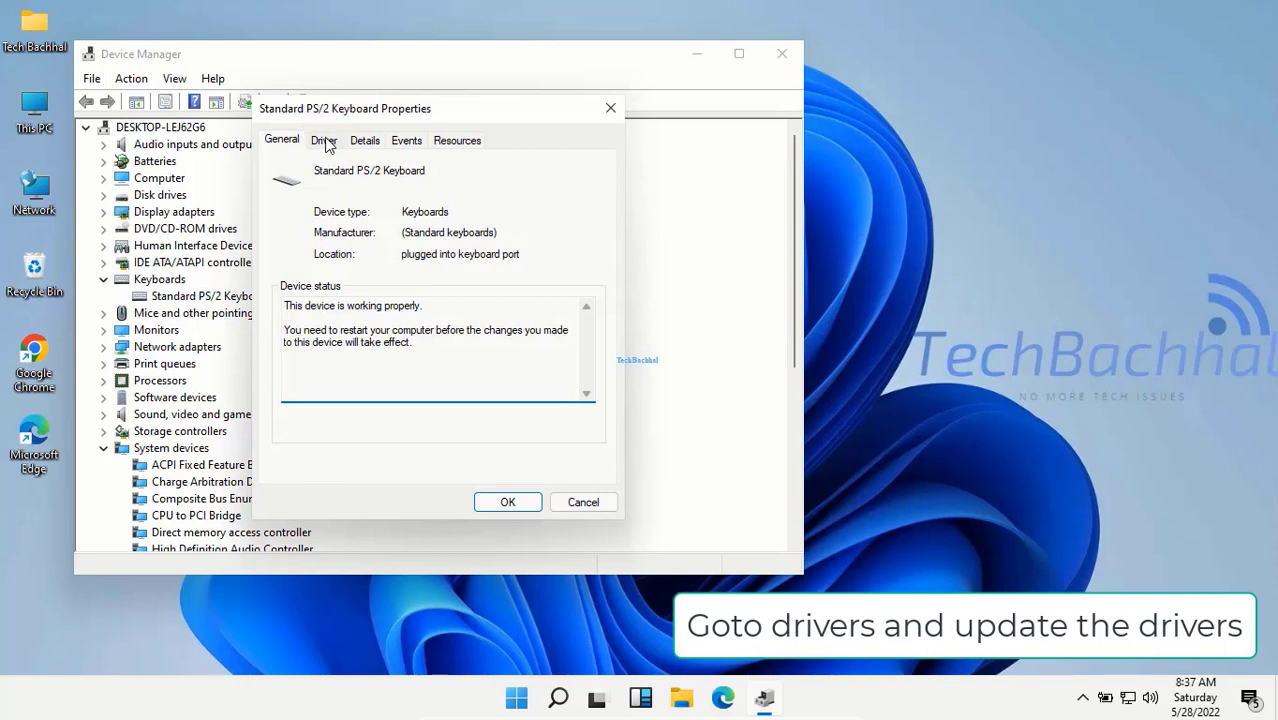
# Step: Run an automatic driver search for the Standard PS/2 Keyboard, then go to Windows Update
pyautogui.click(324, 145)
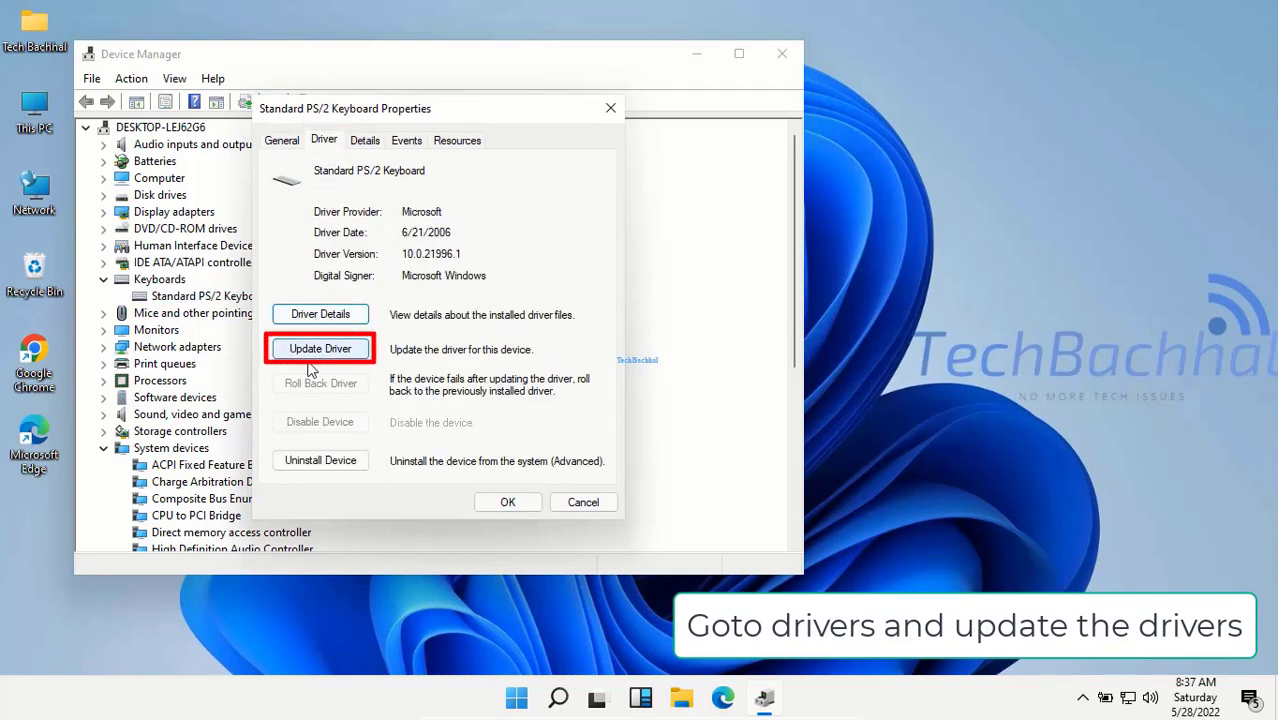
pyautogui.click(321, 358)
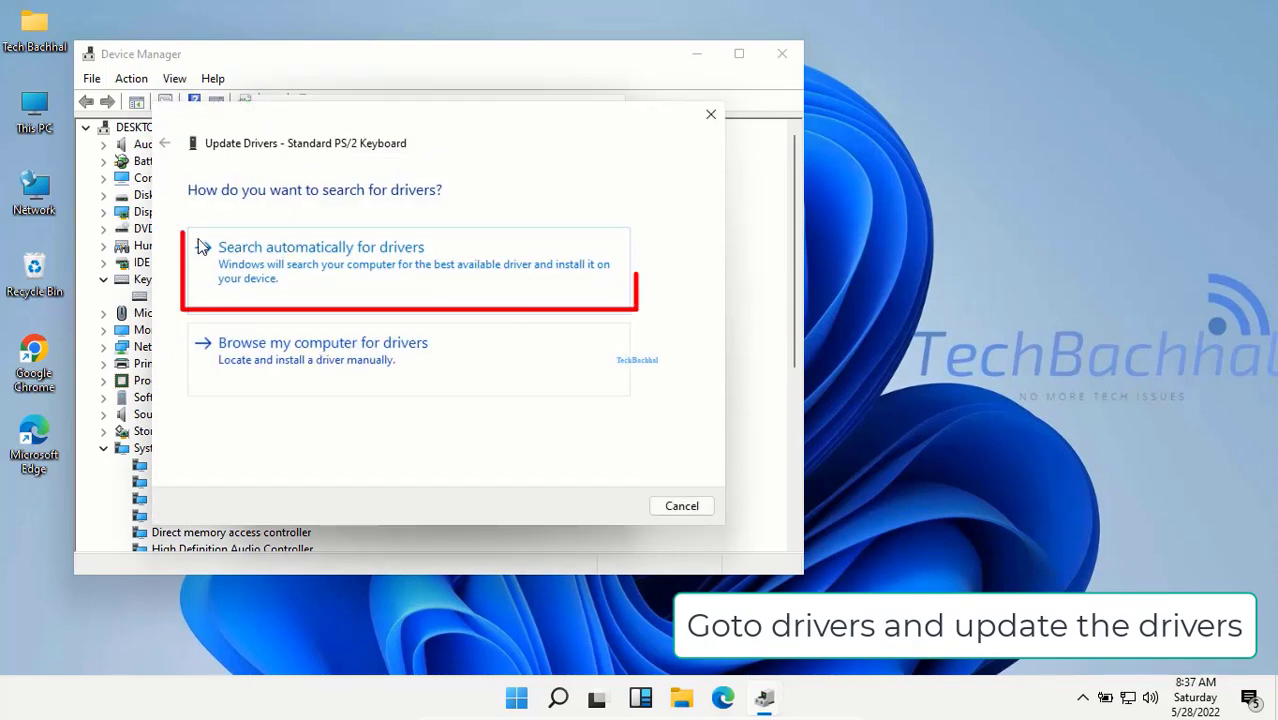
pyautogui.click(338, 274)
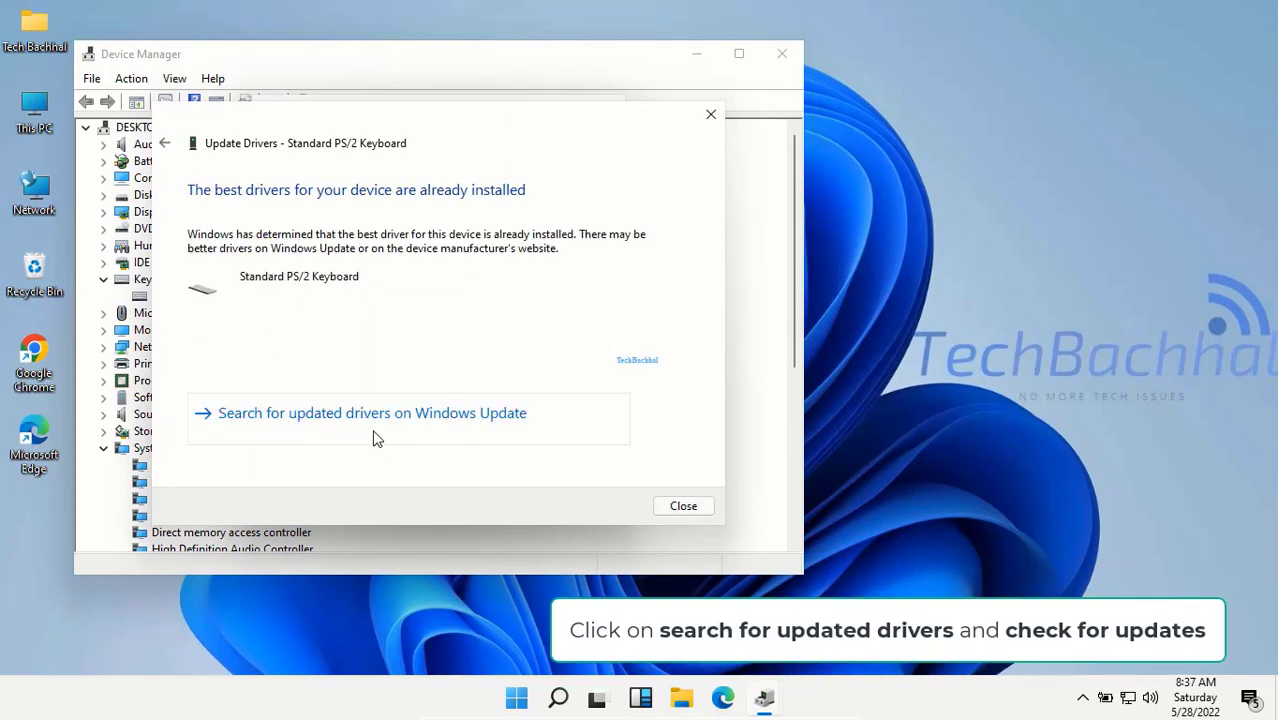
pyautogui.click(330, 437)
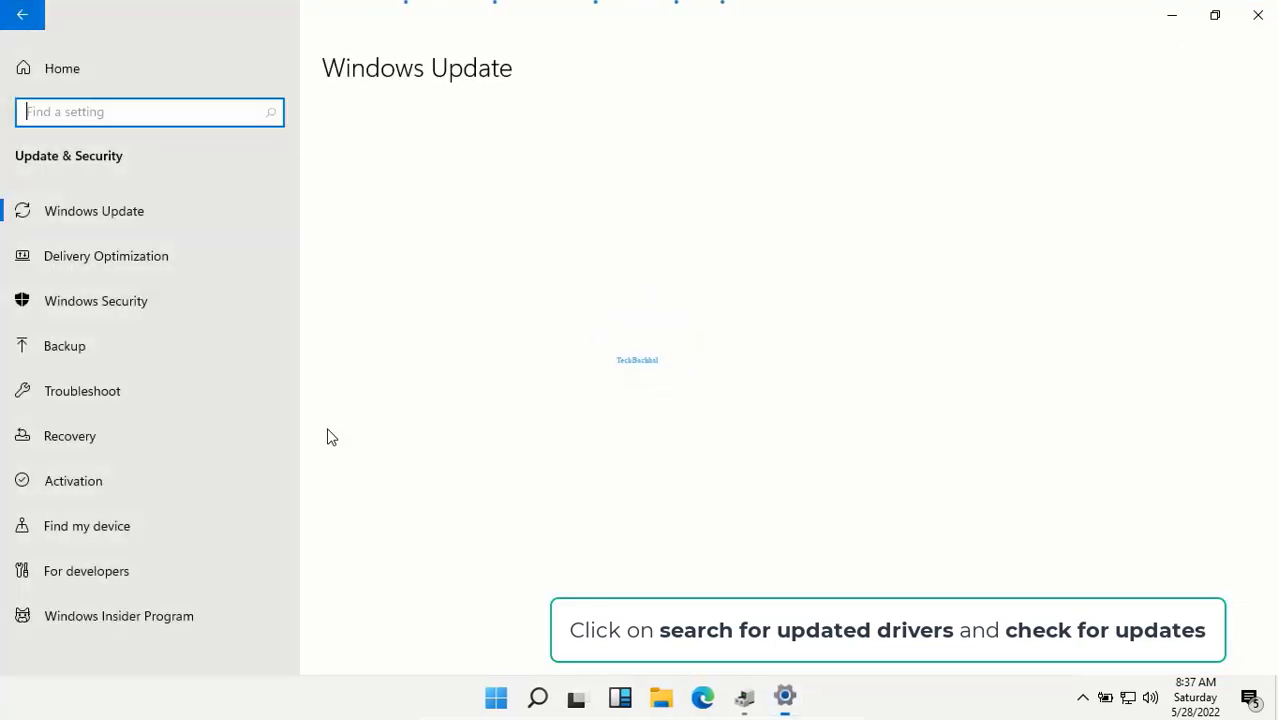
# Step: Run a Windows Update check, which reports you're up to date
pyautogui.click(390, 190)
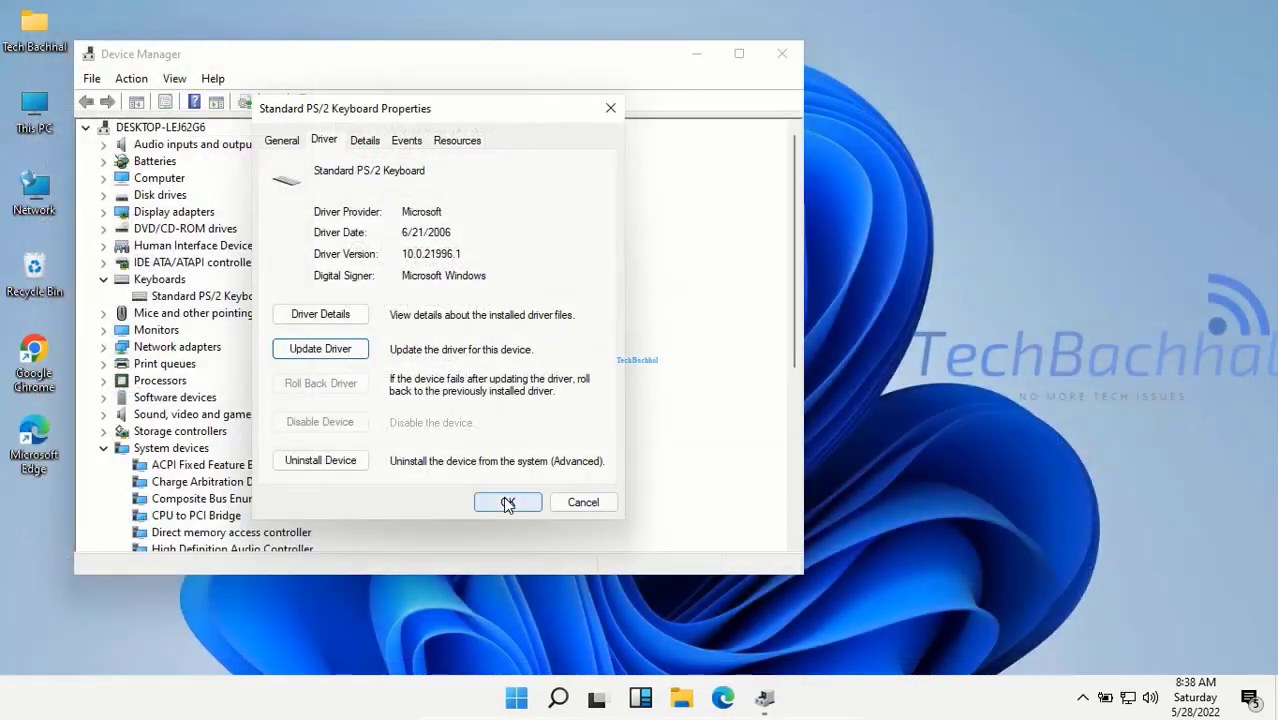
# Step: Close the Standard PS/2 Keyboard Properties dialog with OK
pyautogui.click(504, 499)
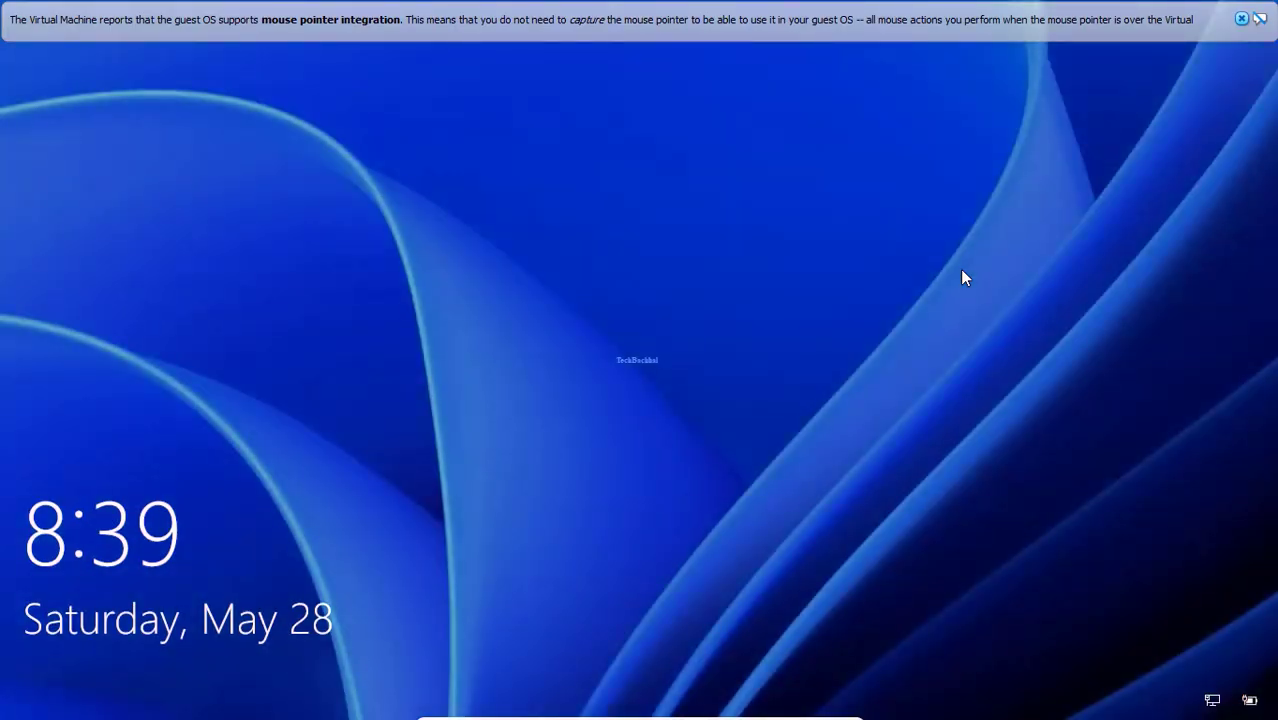
# Step: Sign in from the lock screen using the account password
pyautogui.click(759, 328)
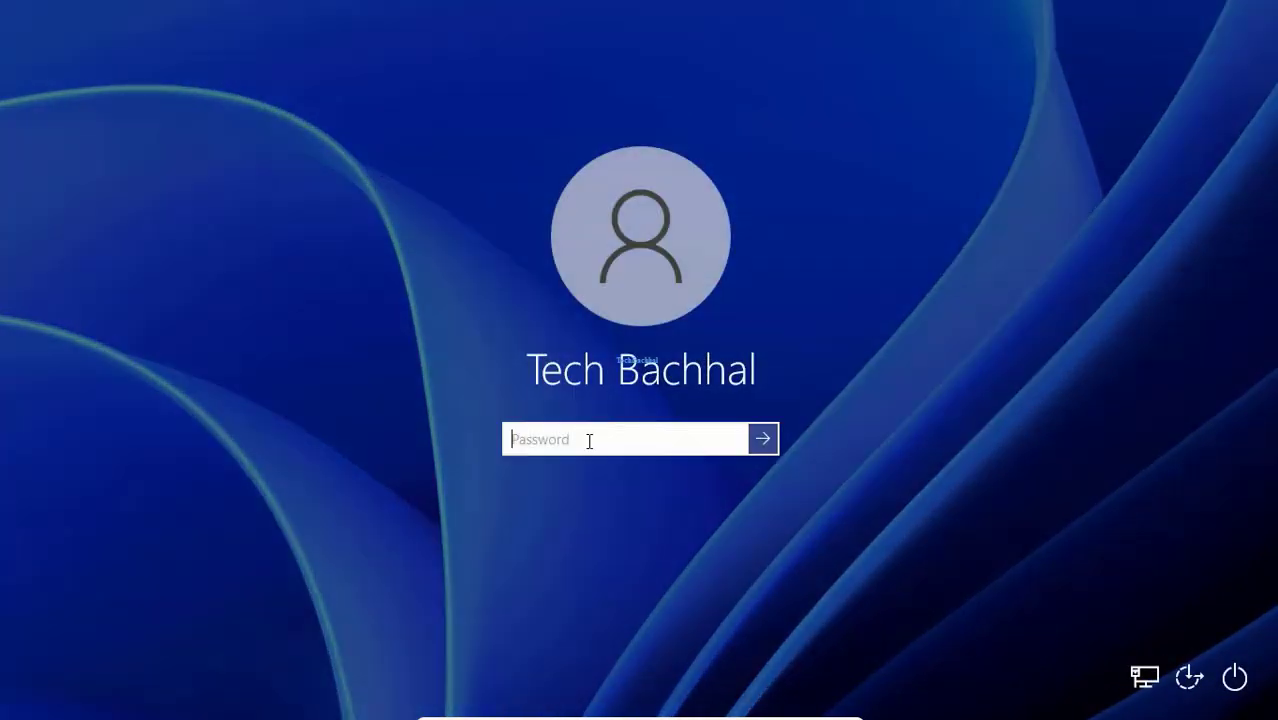
pyautogui.write('1234')
pyautogui.press('Return')
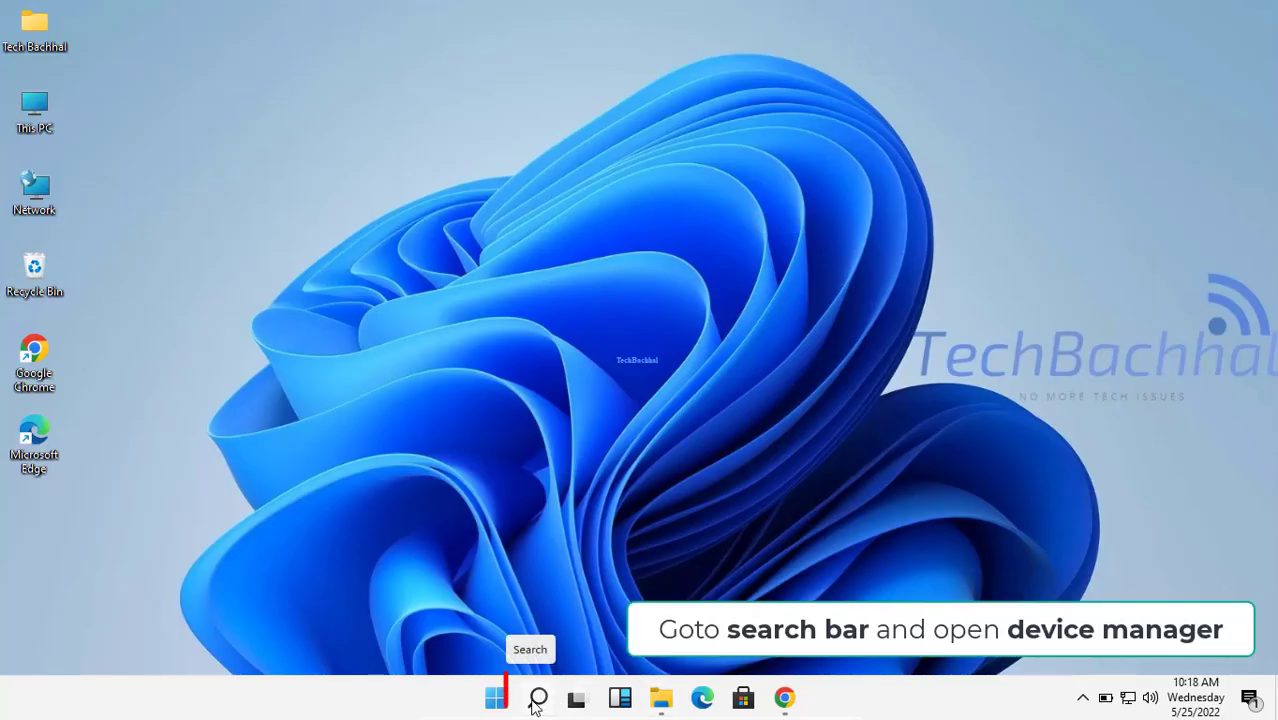
# Step: Search 'device manager' from the taskbar and launch Device Manager
pyautogui.click(536, 699)
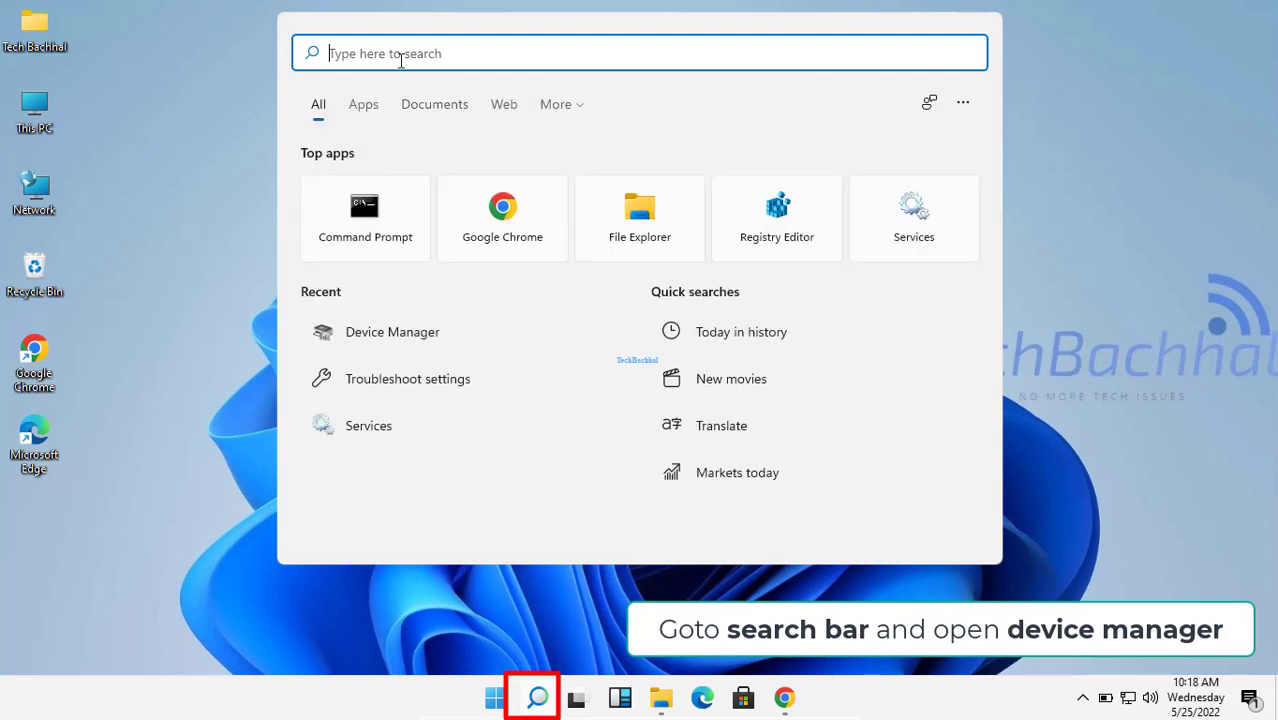
pyautogui.write('devi')
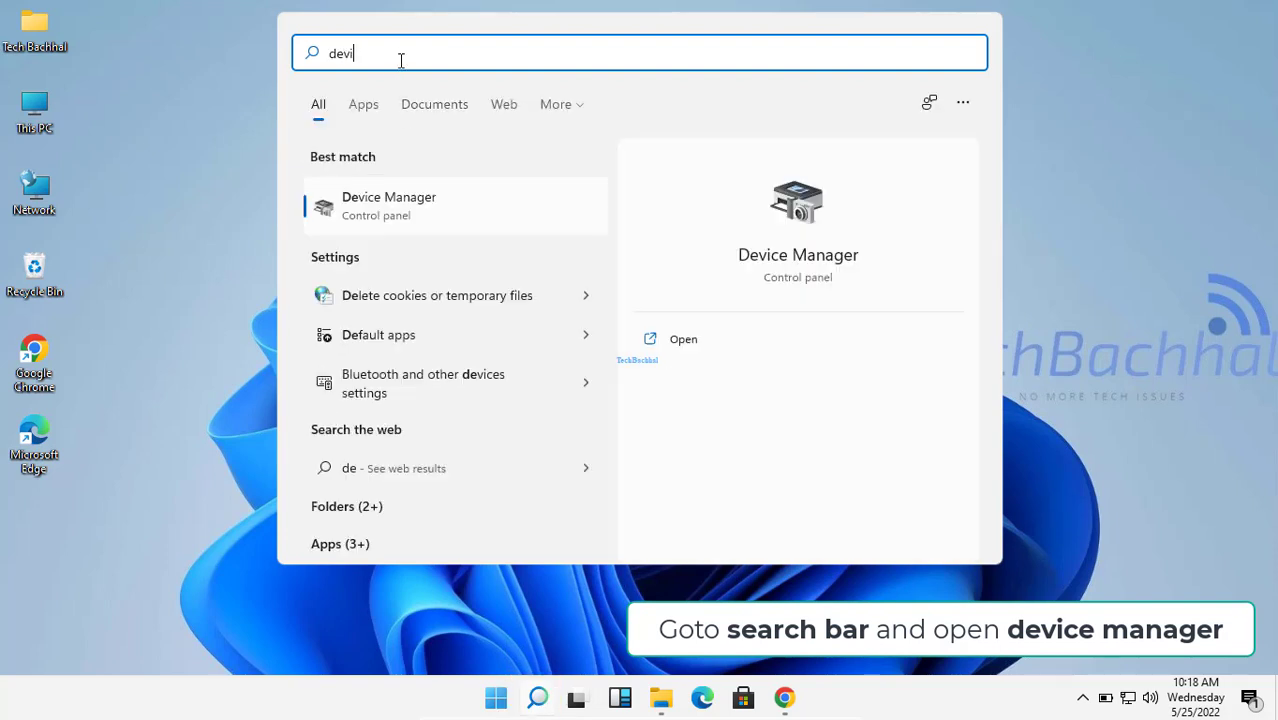
pyautogui.write('ce manager')
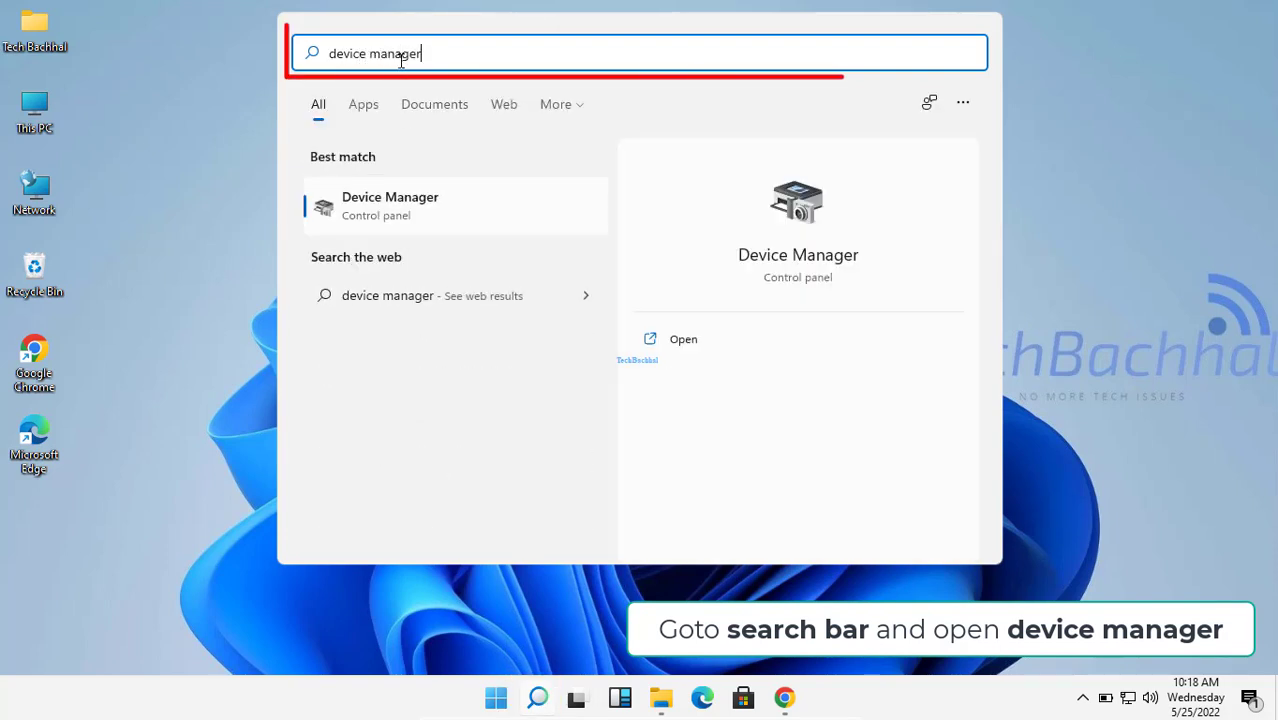
pyautogui.click(378, 207)
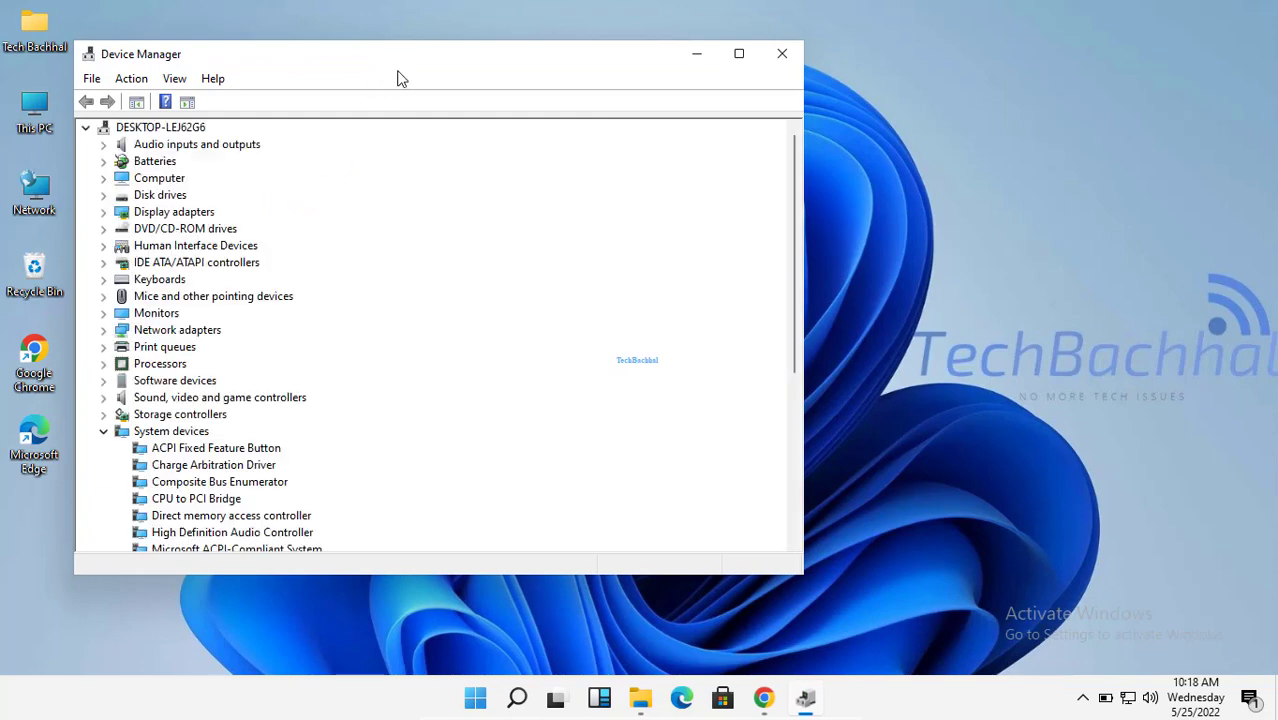
# Step: Center the Device Manager window and open Standard PS/2 Keyboard properties under Keyboards
pyautogui.moveTo(420, 64); pyautogui.dragTo(605, 98)
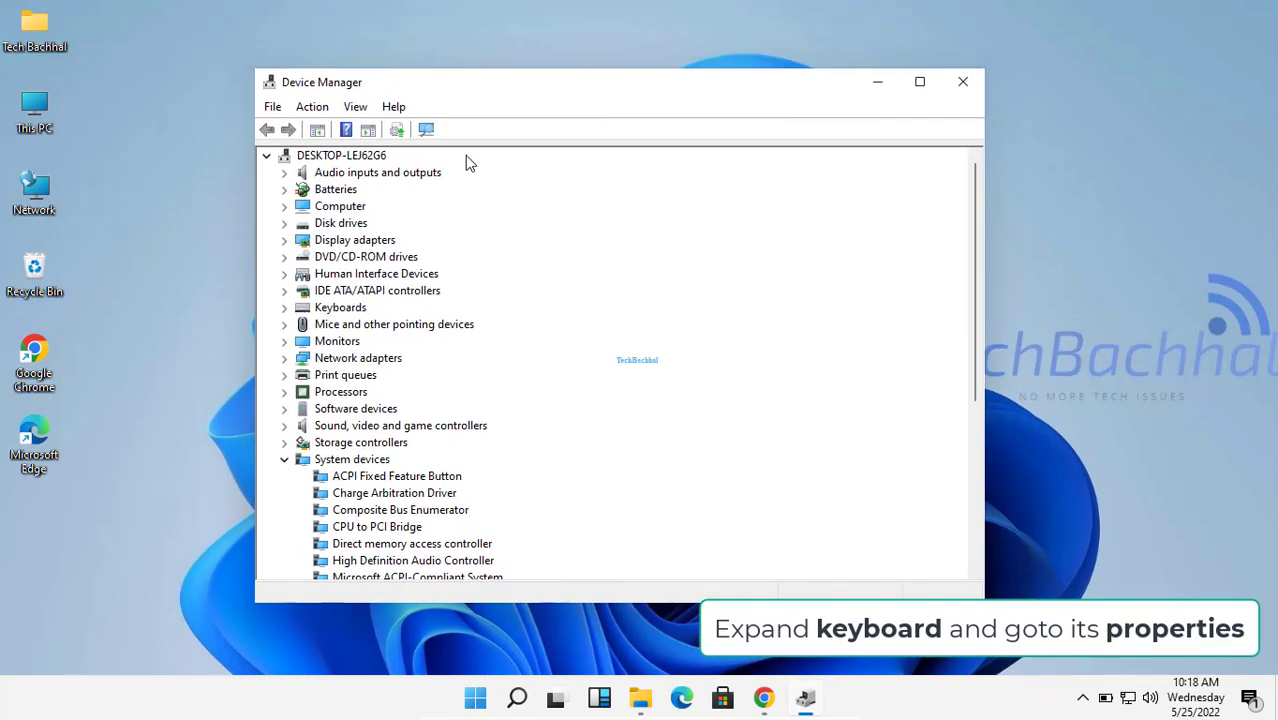
pyautogui.doubleClick(340, 309)
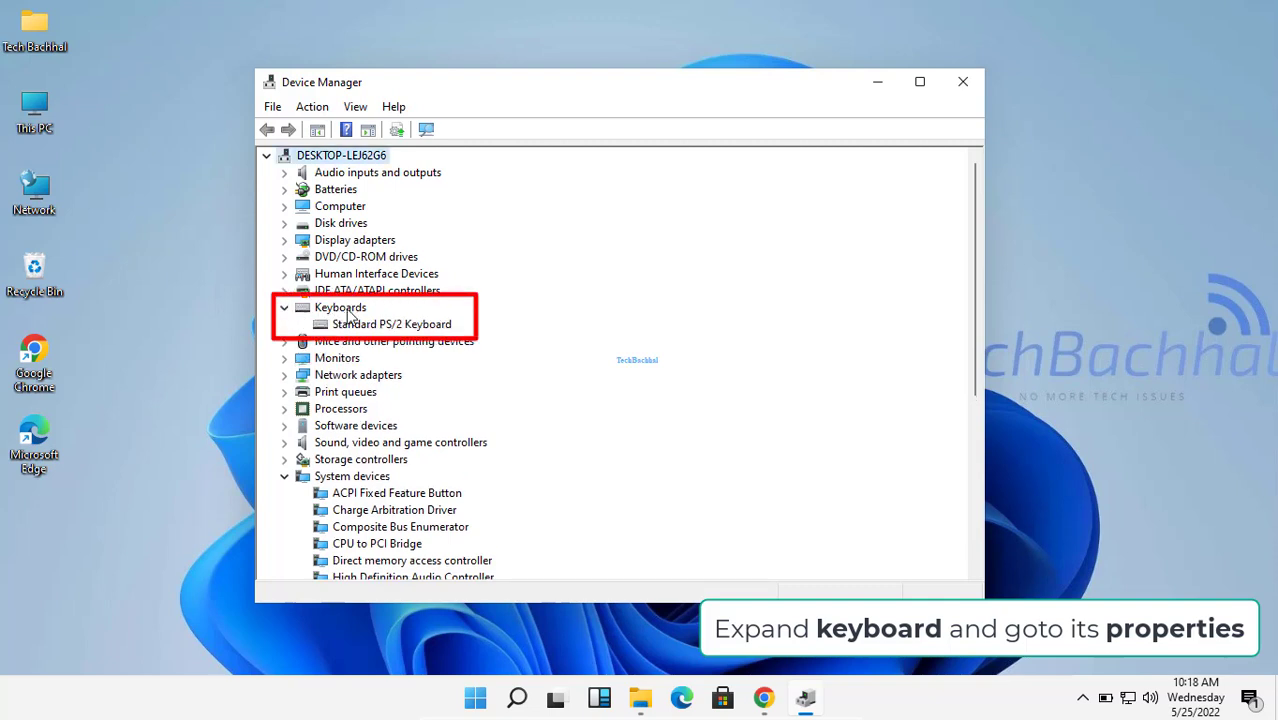
pyautogui.click(372, 328)
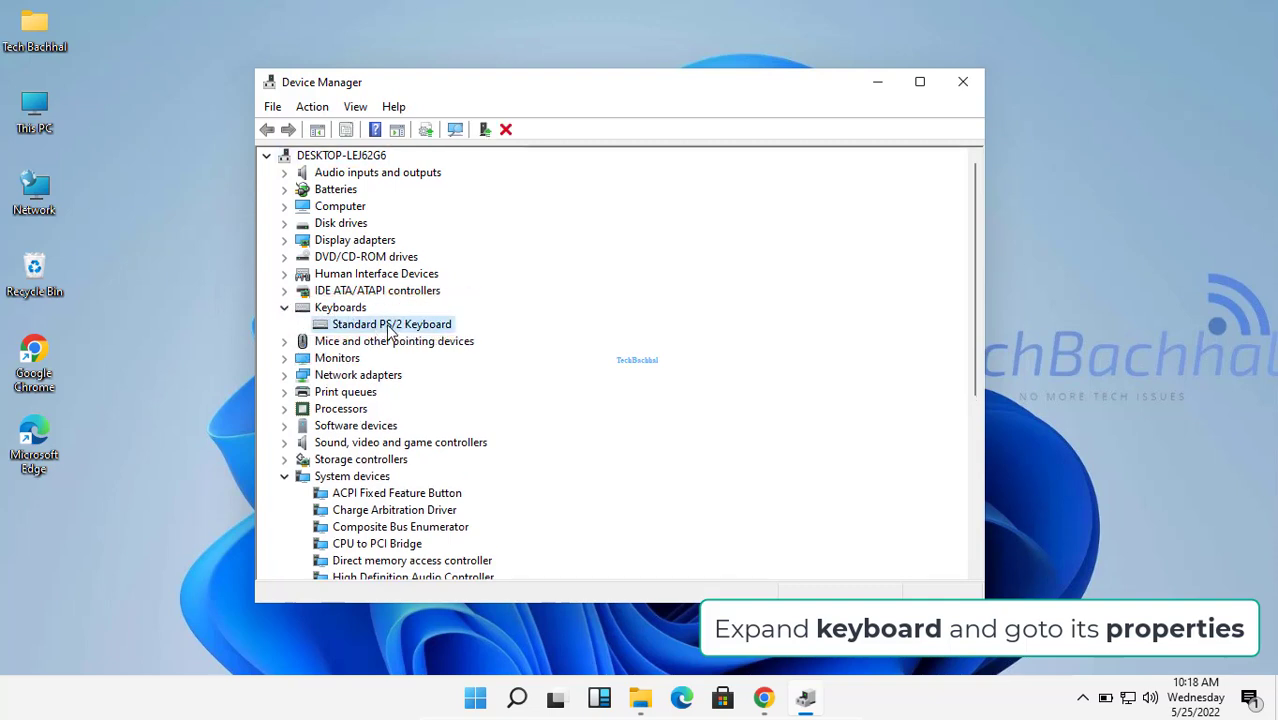
pyautogui.rightClick(389, 331)
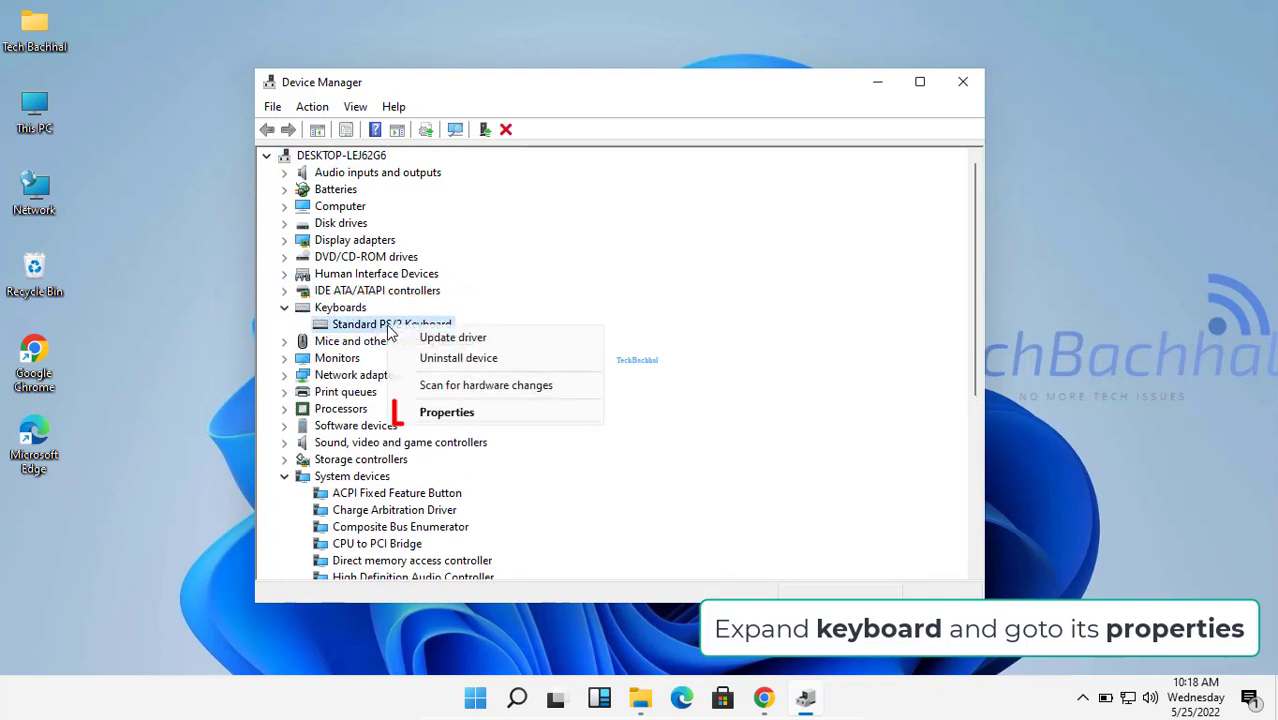
pyautogui.click(424, 413)
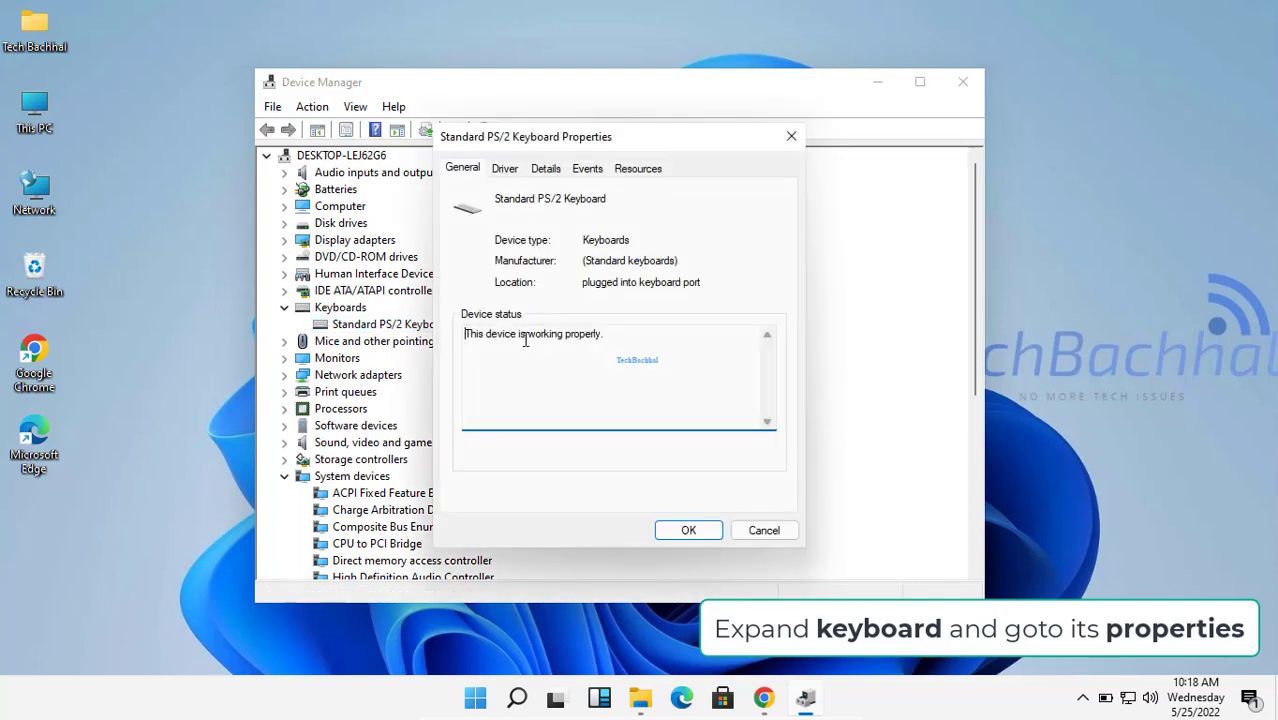
# Step: Rerun the automatic PS/2 keyboard driver search, then dismiss the wizard, error and Properties
pyautogui.click(505, 169)
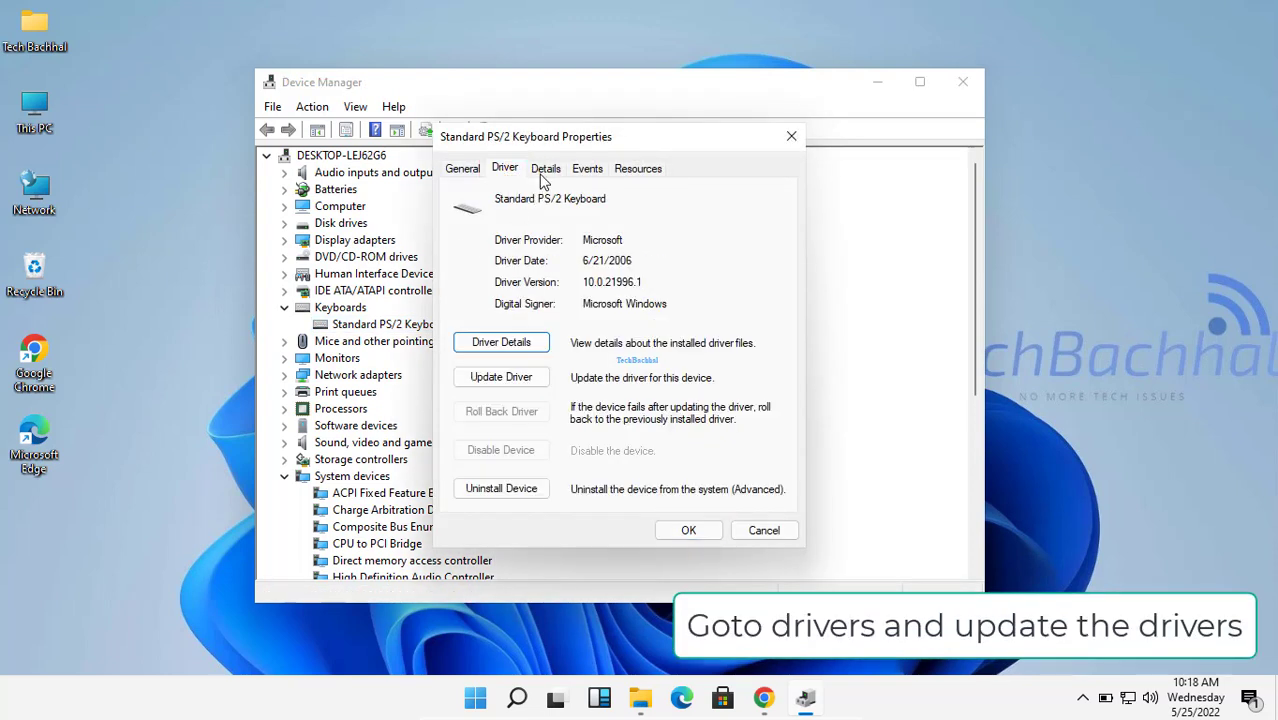
pyautogui.click(503, 381)
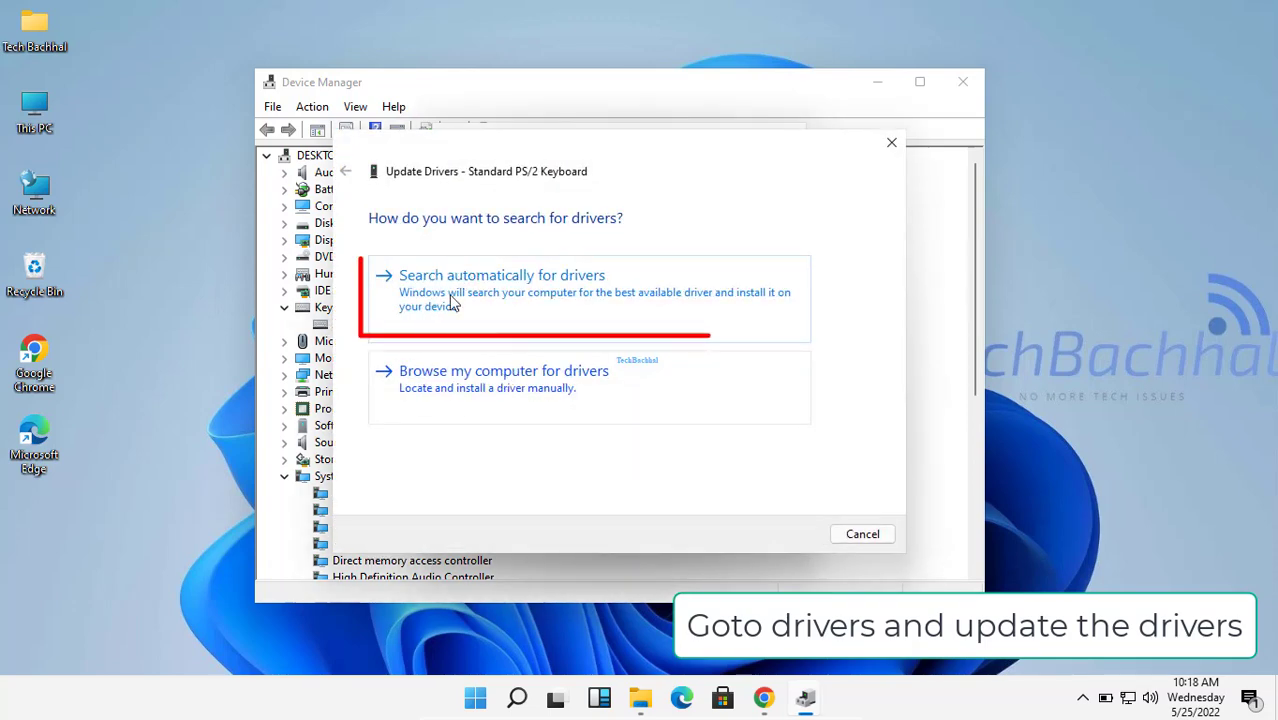
pyautogui.click(505, 291)
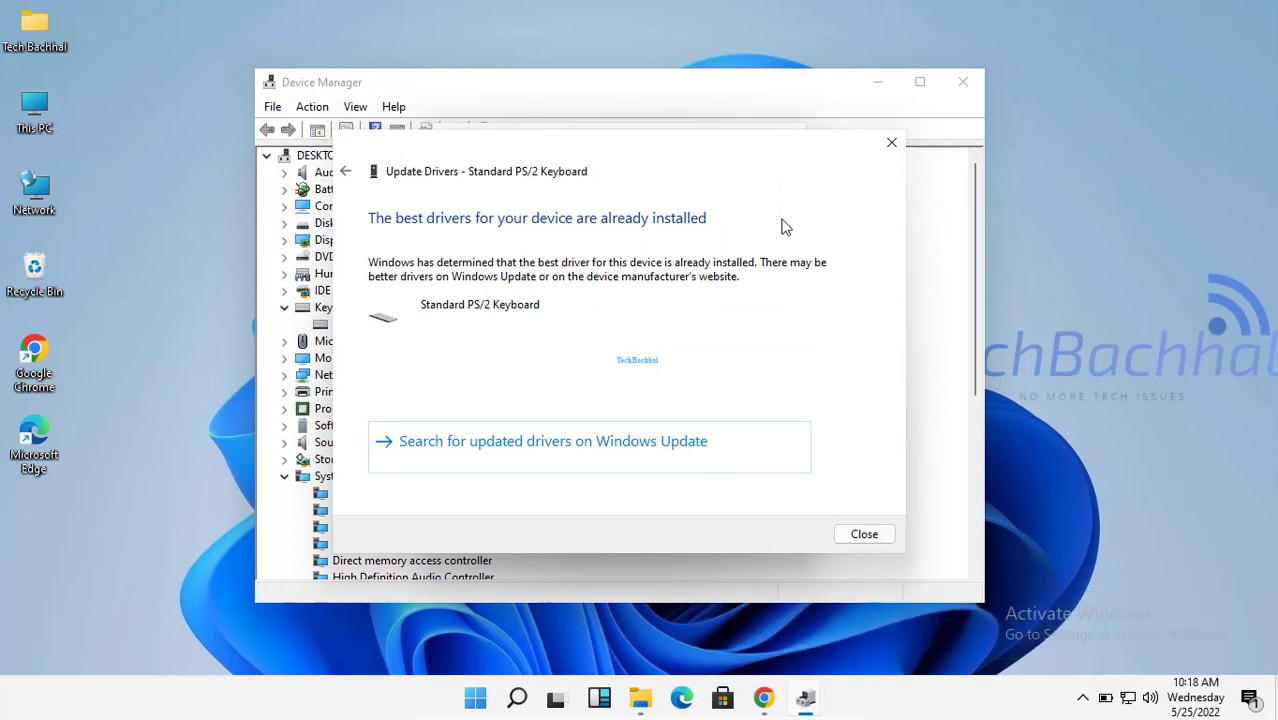
pyautogui.click(893, 143)
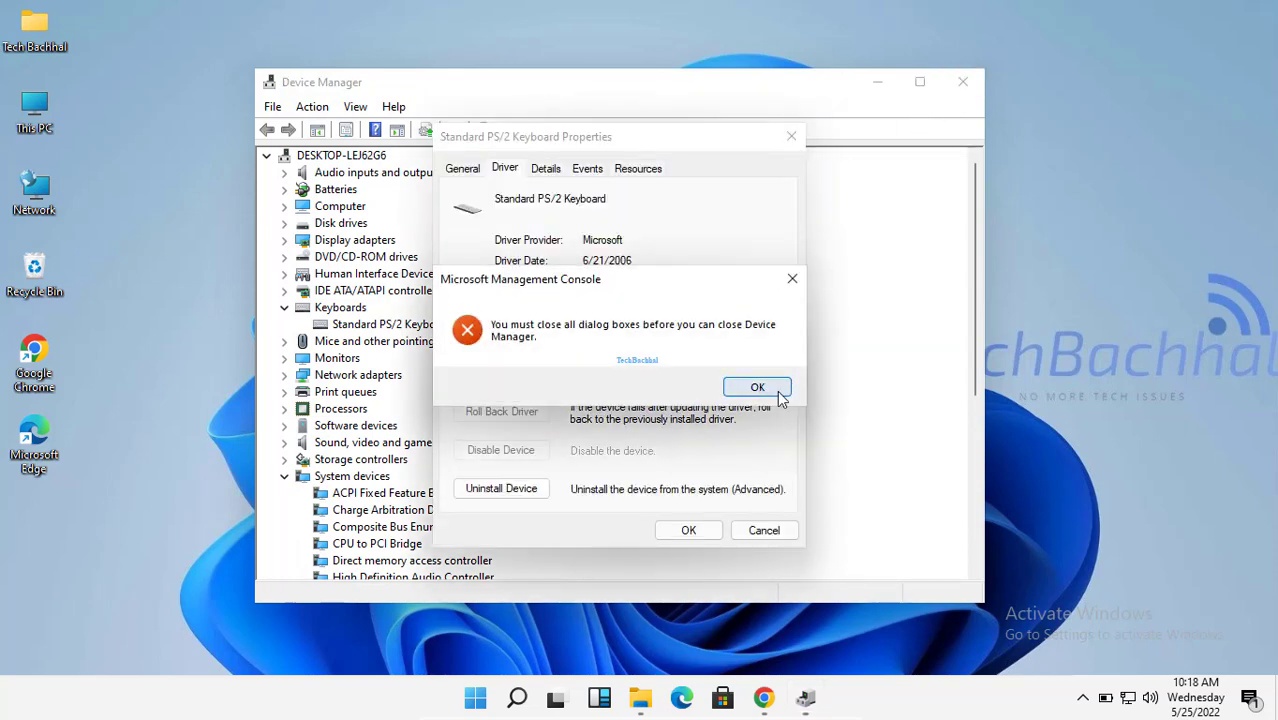
pyautogui.click(778, 394)
pyautogui.click(787, 145)
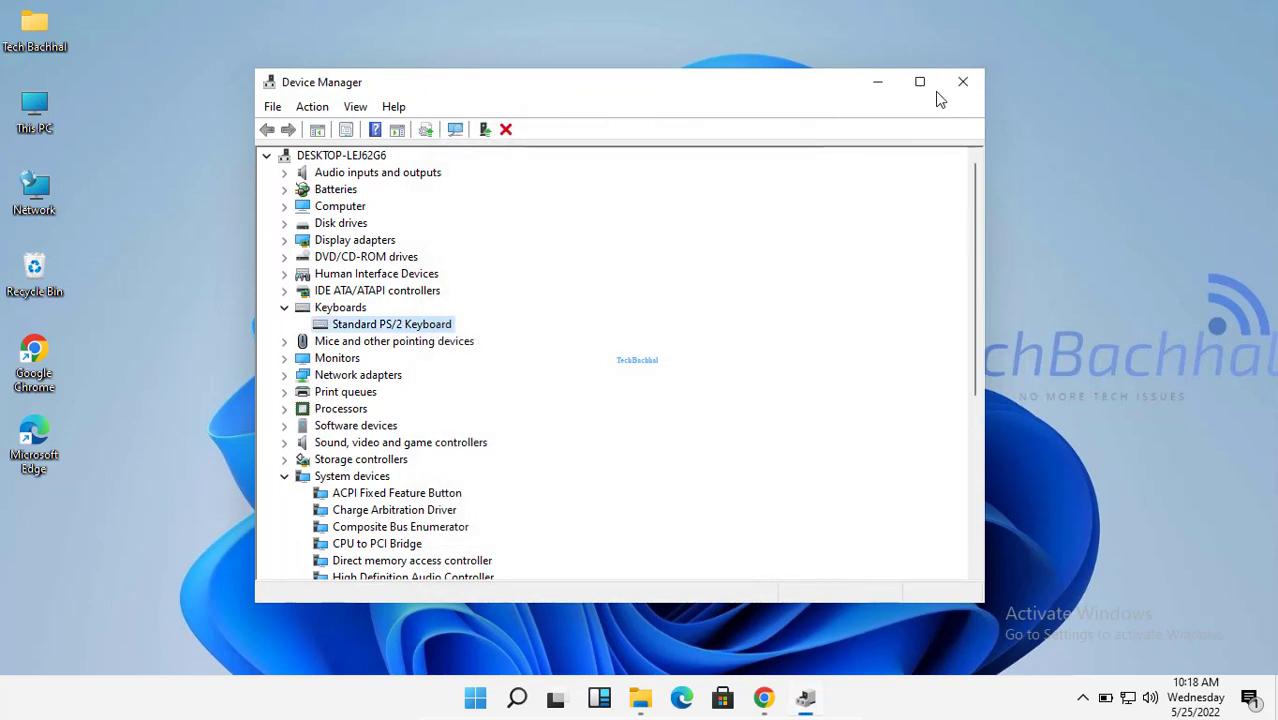
# Step: Close the Device Manager window
pyautogui.click(964, 88)
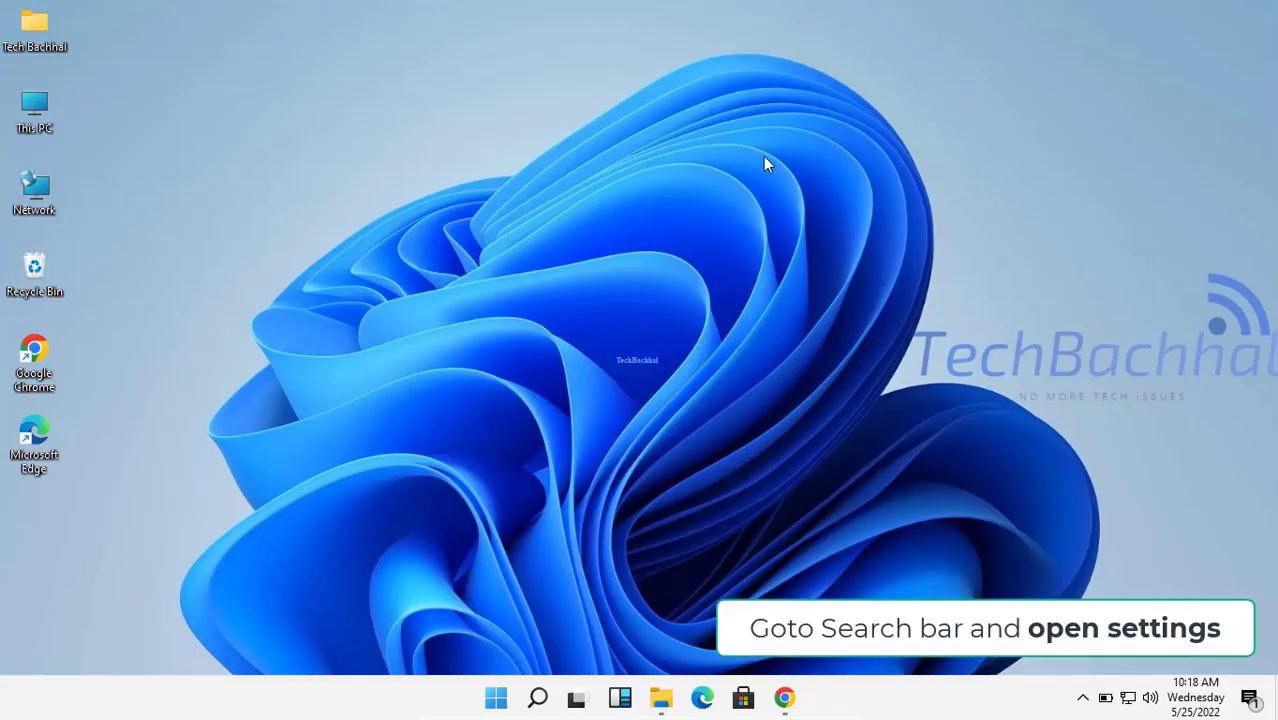
# Step: Search 'sett' from the taskbar and launch the Settings app
pyautogui.click(538, 700)
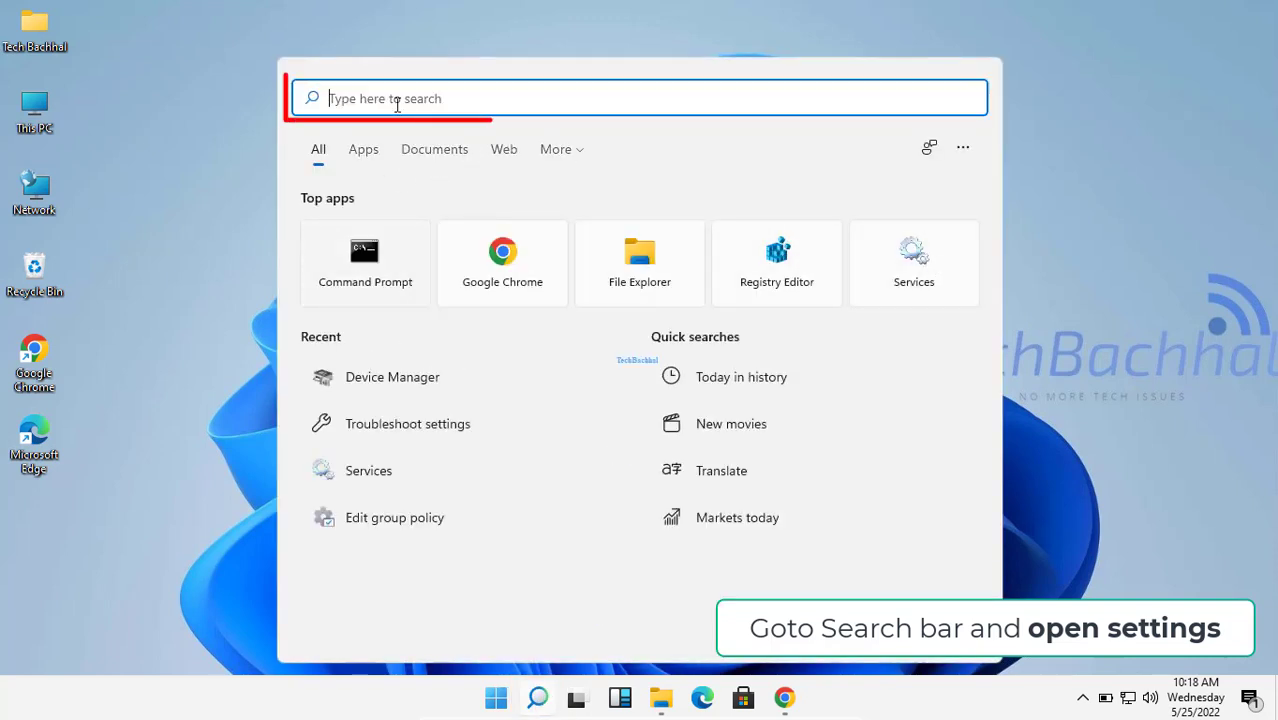
pyautogui.write('sett')
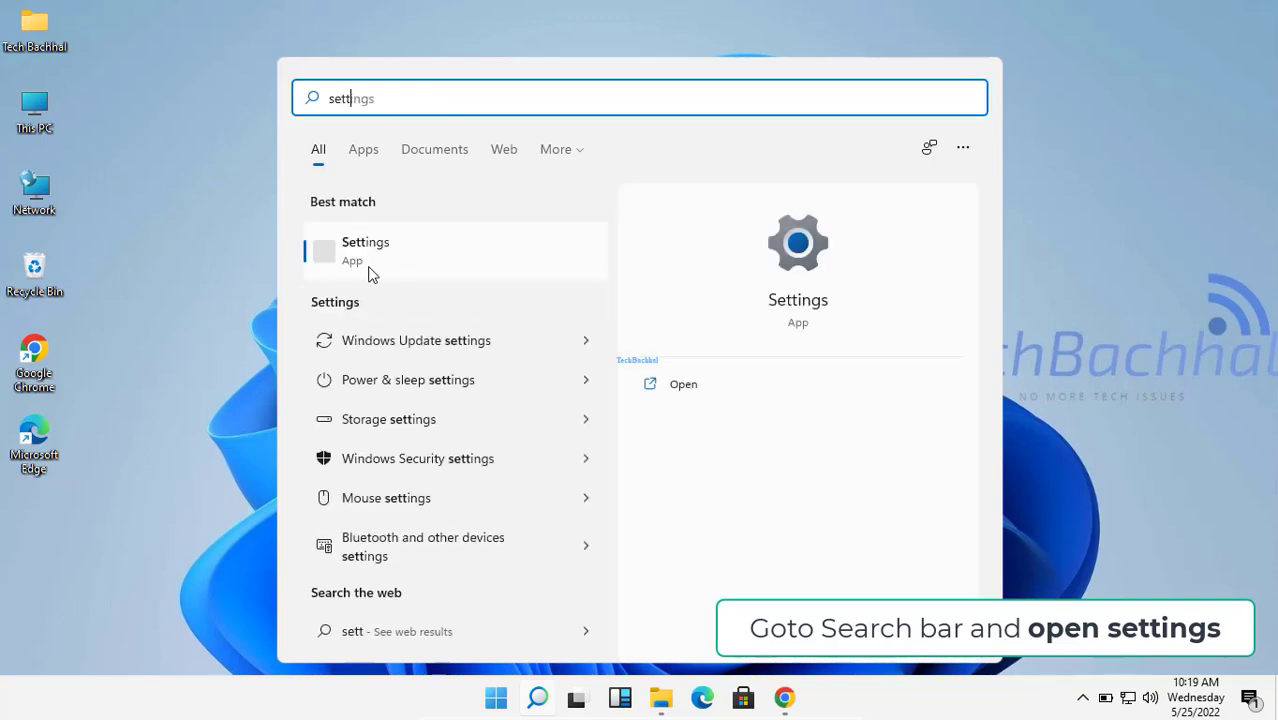
pyautogui.click(385, 252)
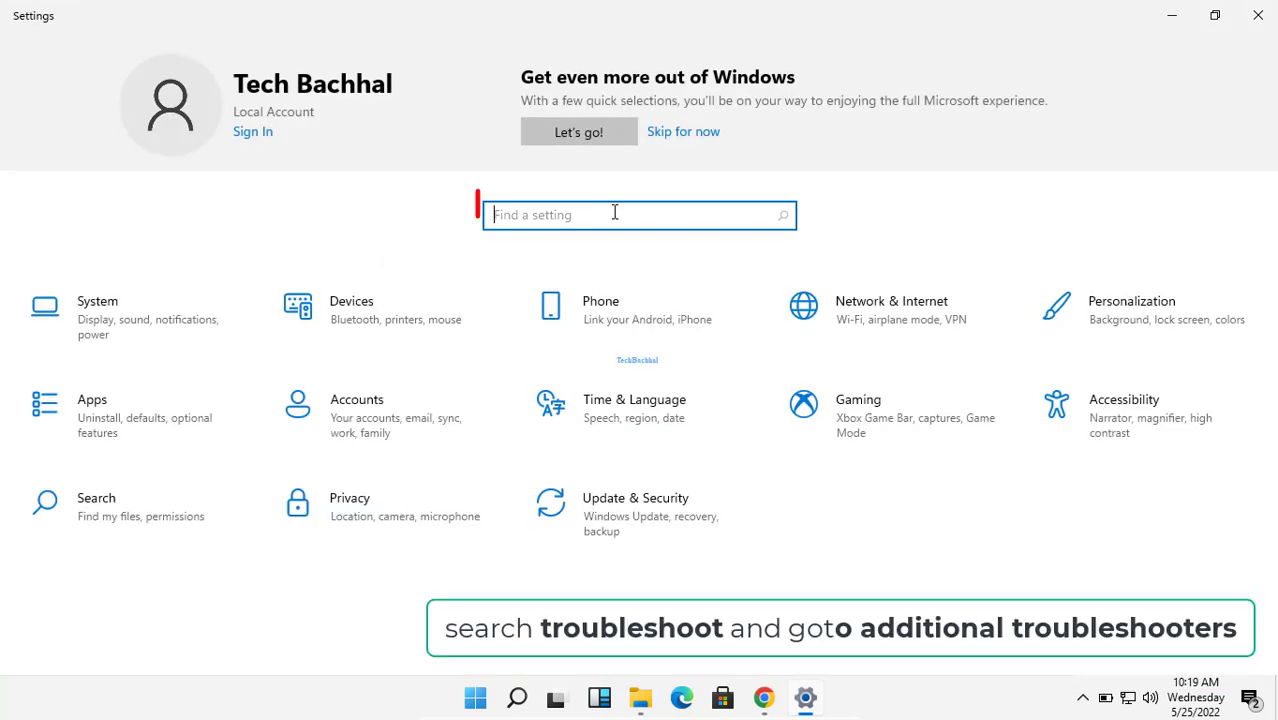
# Step: Search 'tro' in Find a setting and choose the Troubleshoot settings suggestion
pyautogui.write('trou')
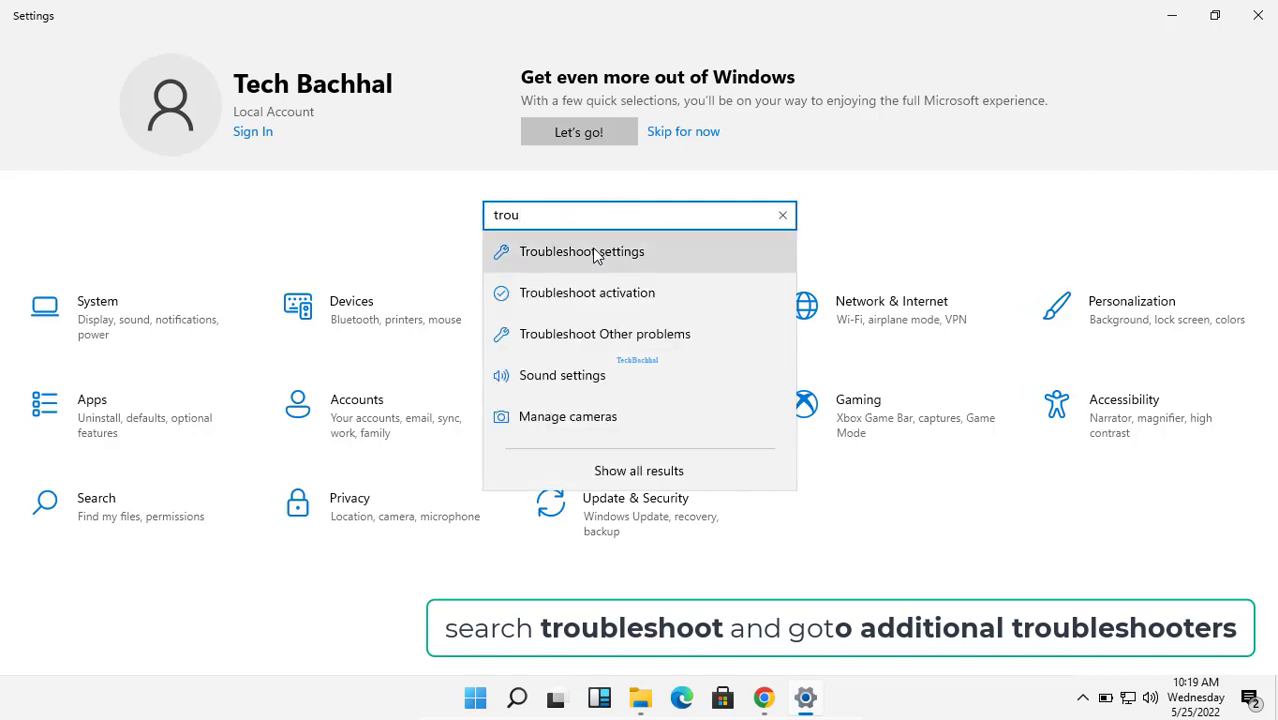
pyautogui.click(595, 256)
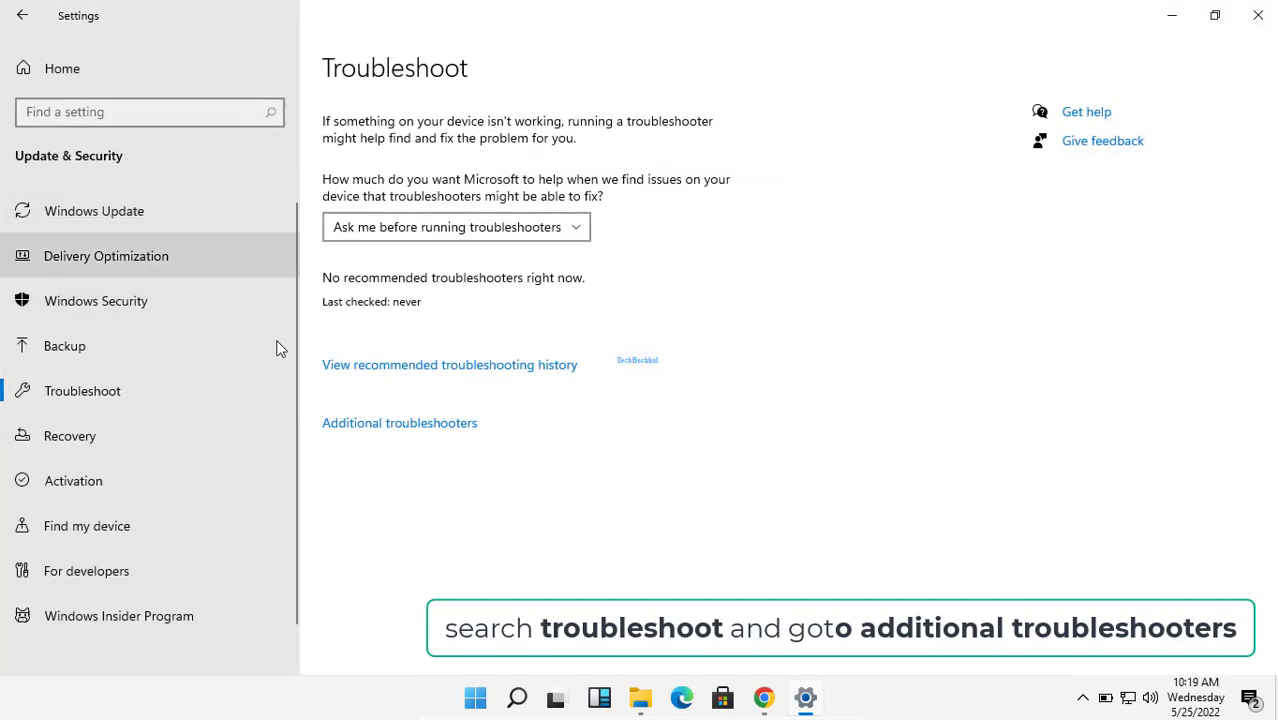
# Step: Run the Keyboard troubleshooter from Additional troubleshooters and close it after it reports no changes needed
pyautogui.click(401, 430)
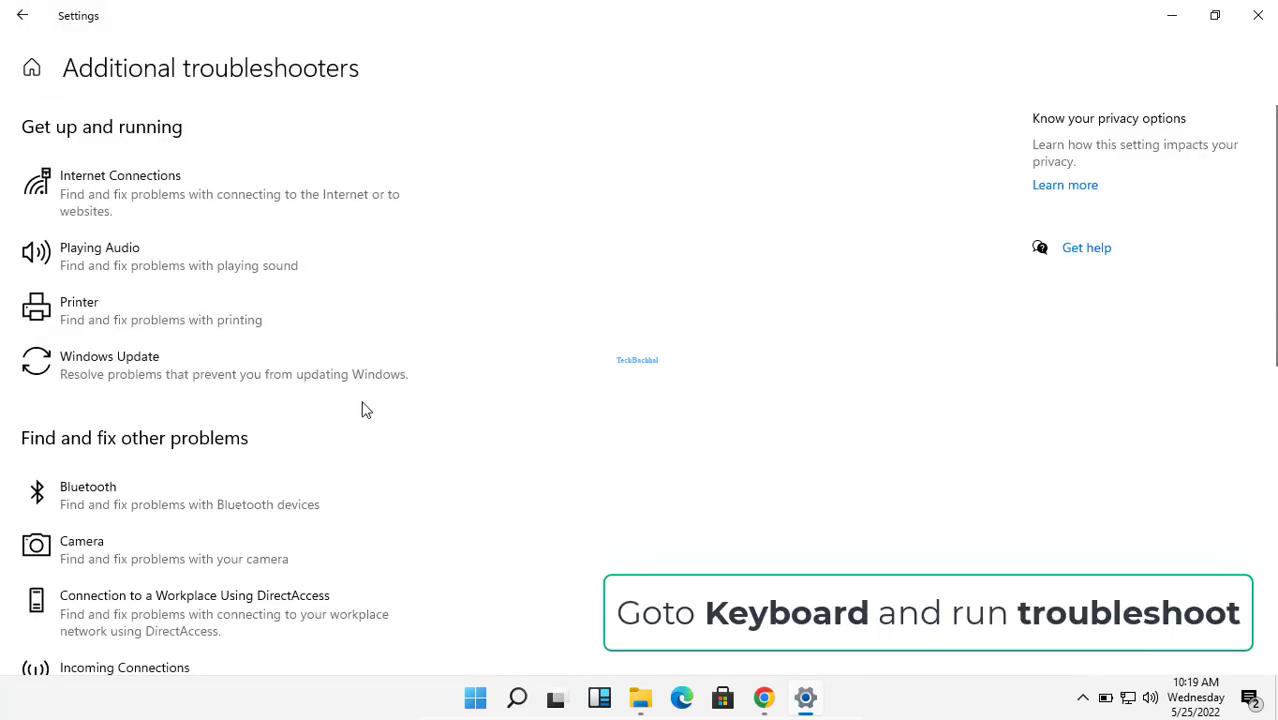
pyautogui.scroll(-1, 145, 400)
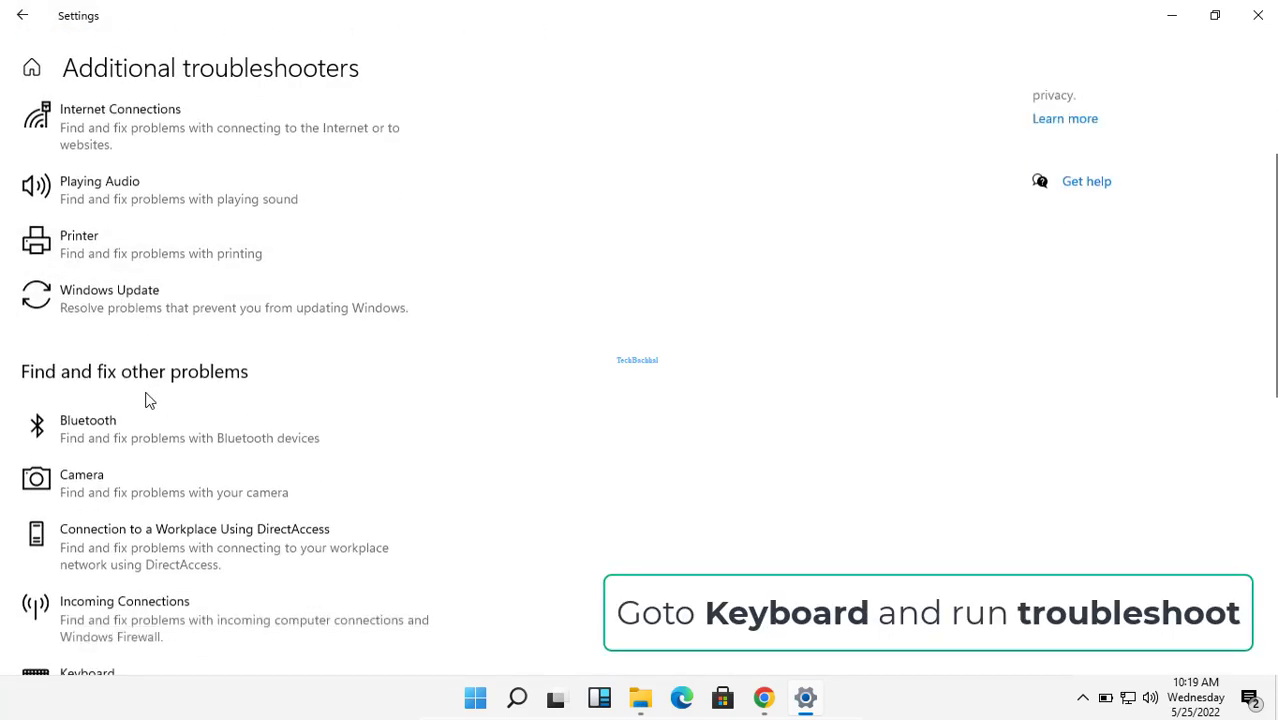
pyautogui.scroll(-5, 145, 400)
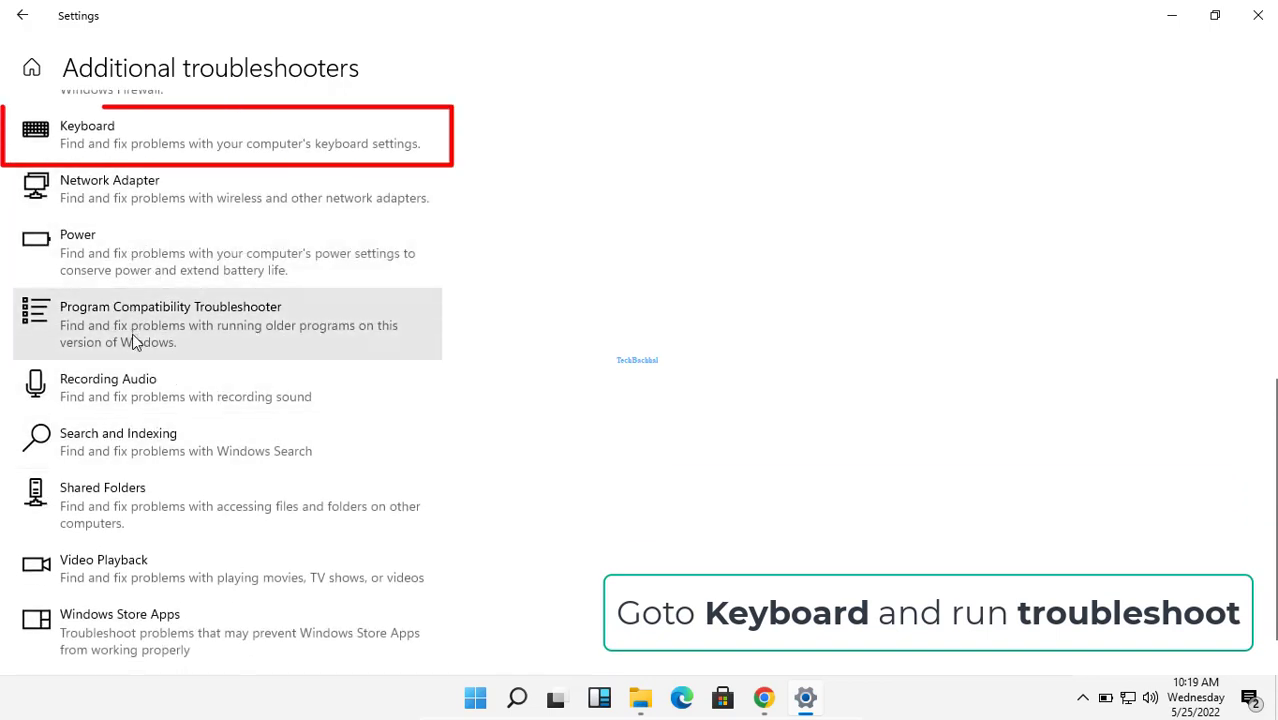
pyautogui.click(60, 137)
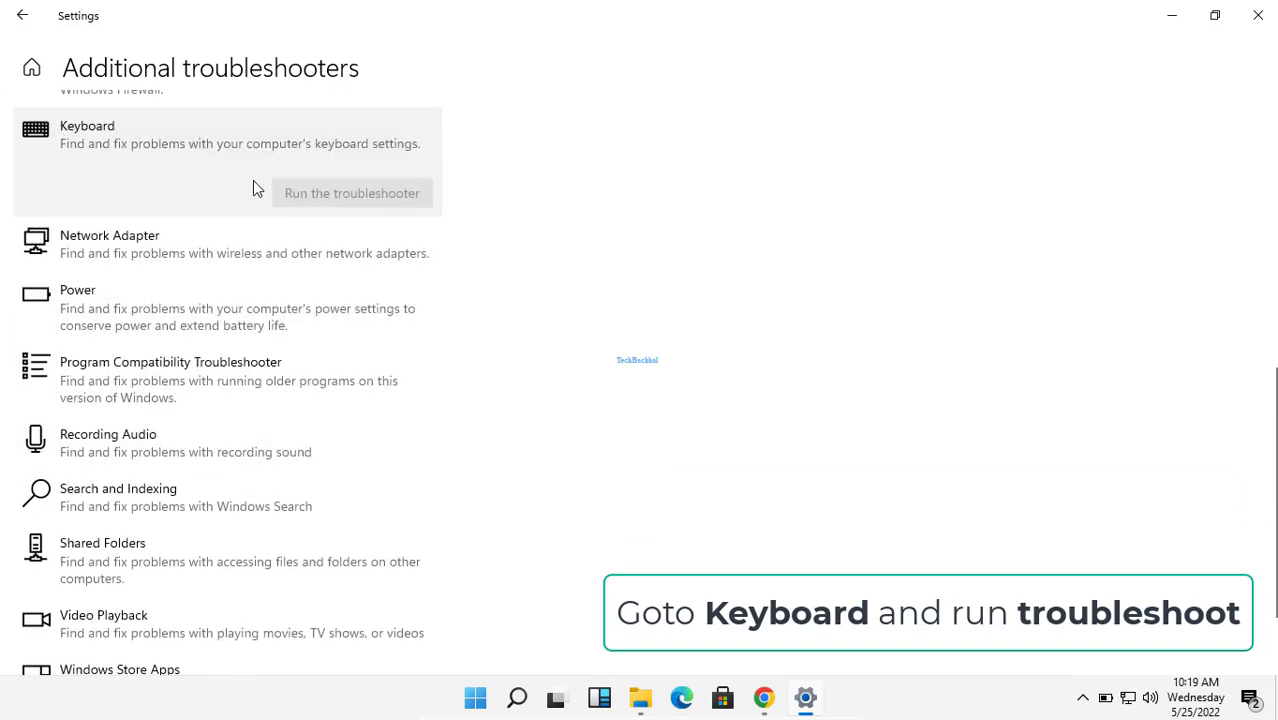
pyautogui.click(333, 187)
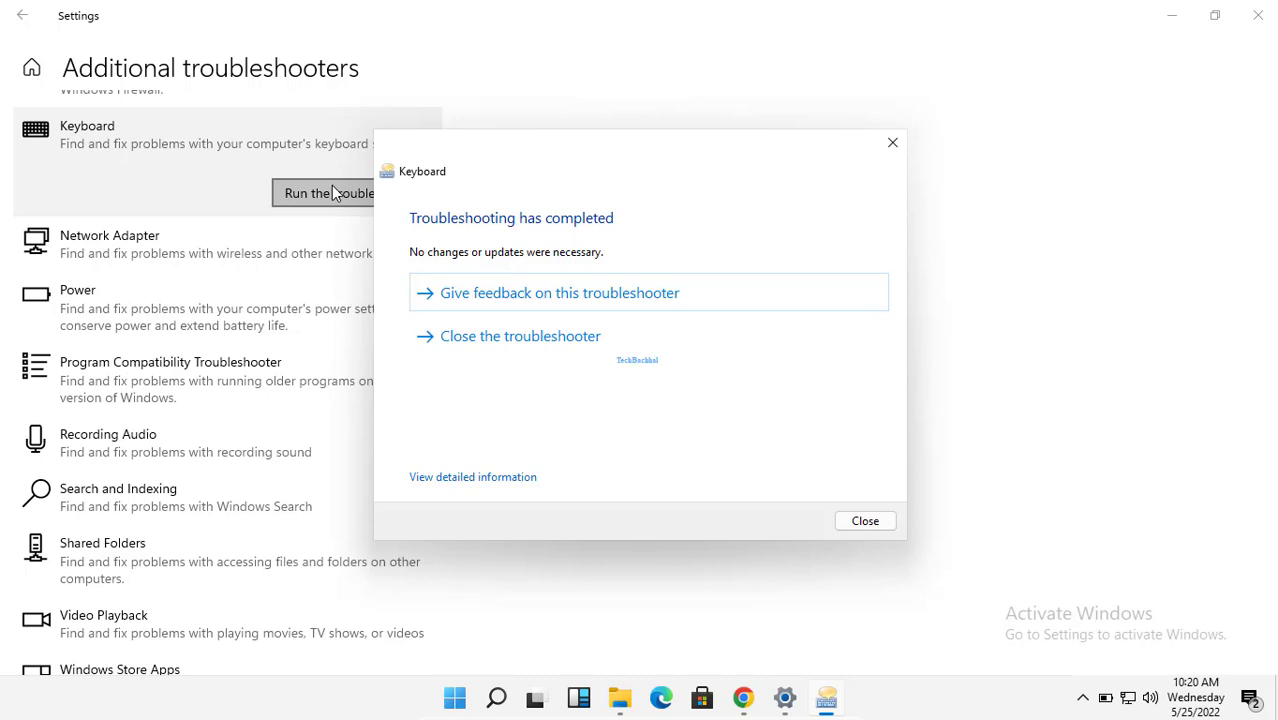
pyautogui.click(558, 340)
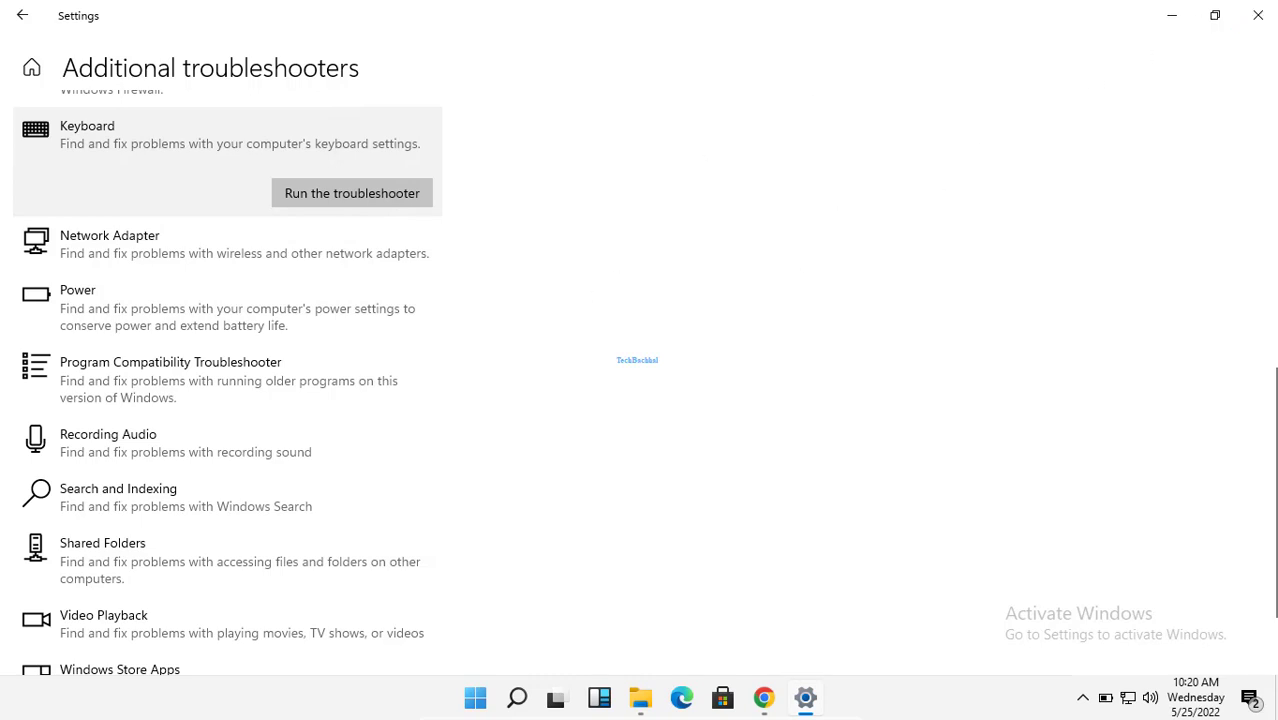
# Step: Close Settings and launch Device Manager by searching for 'device manager'
pyautogui.click(1259, 17)
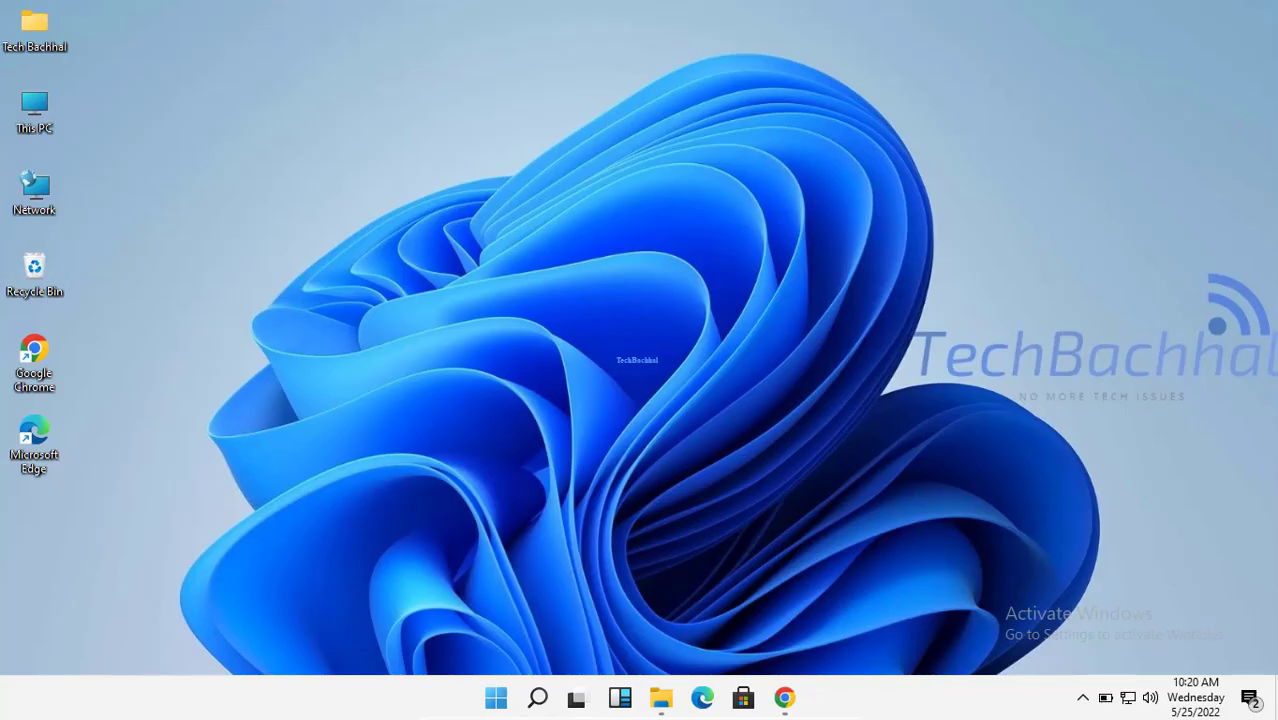
pyautogui.click(538, 705)
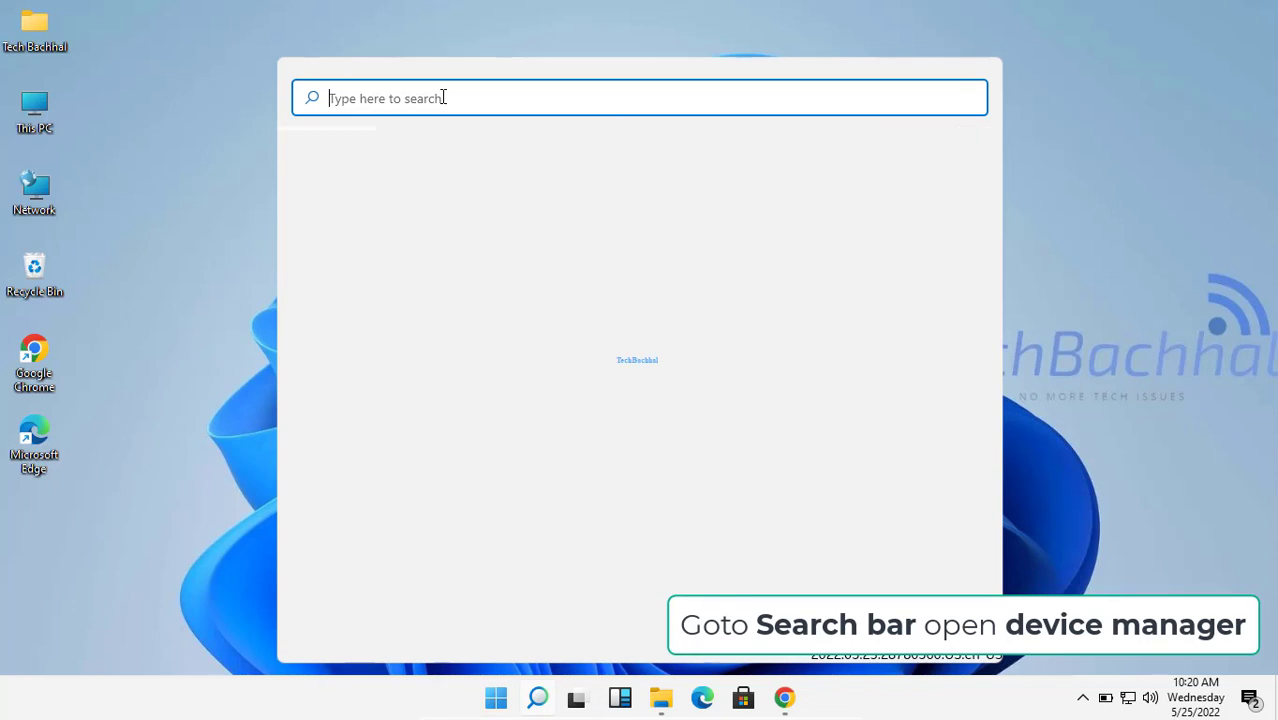
pyautogui.write('device m')
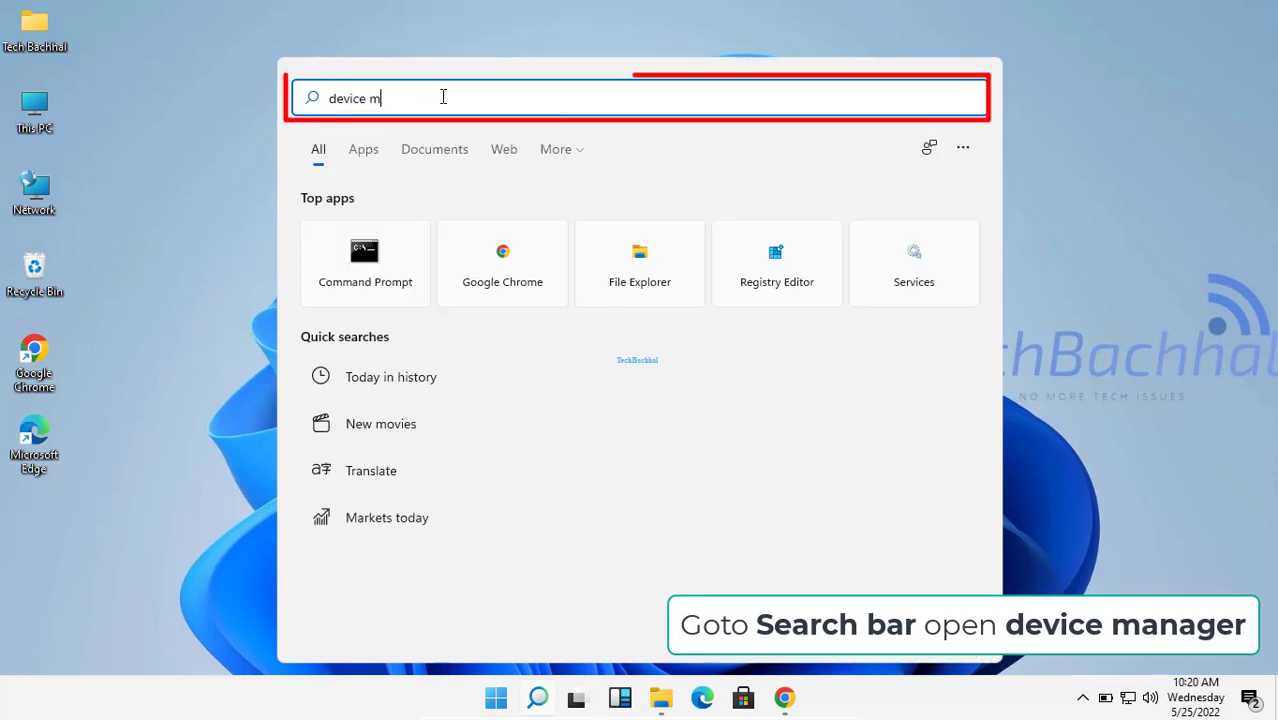
pyautogui.write('anager')
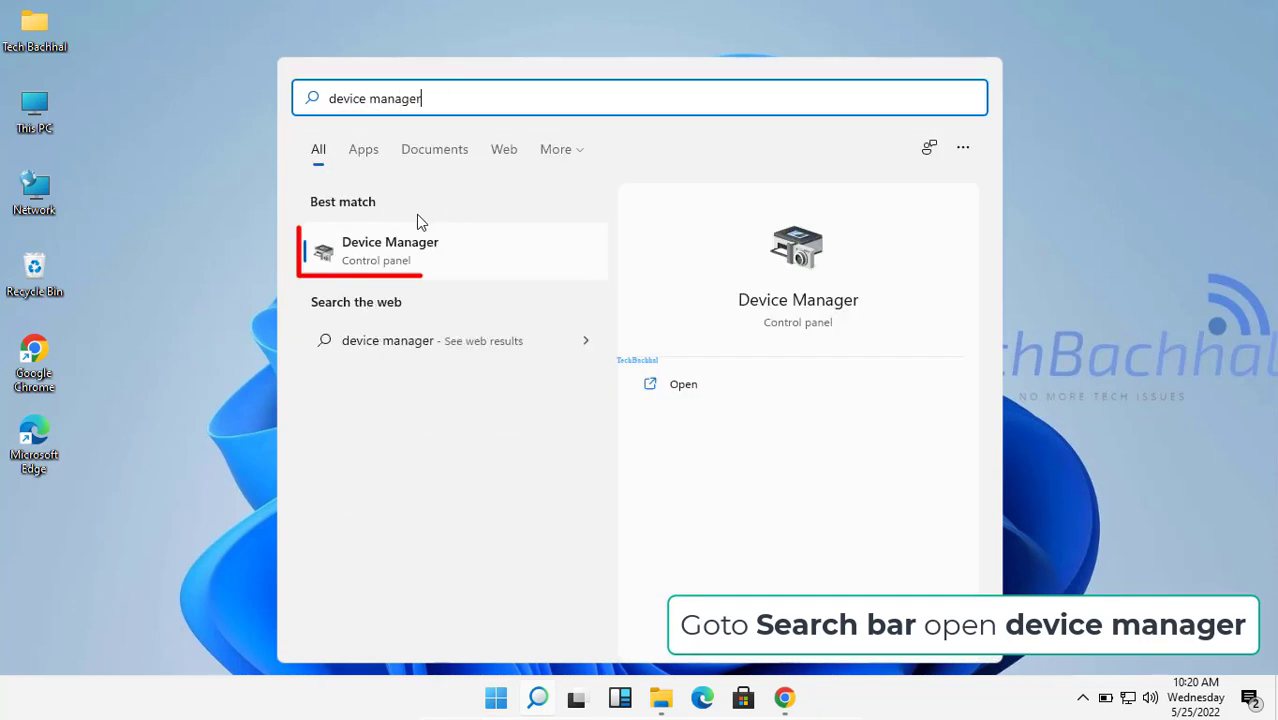
pyautogui.click(418, 256)
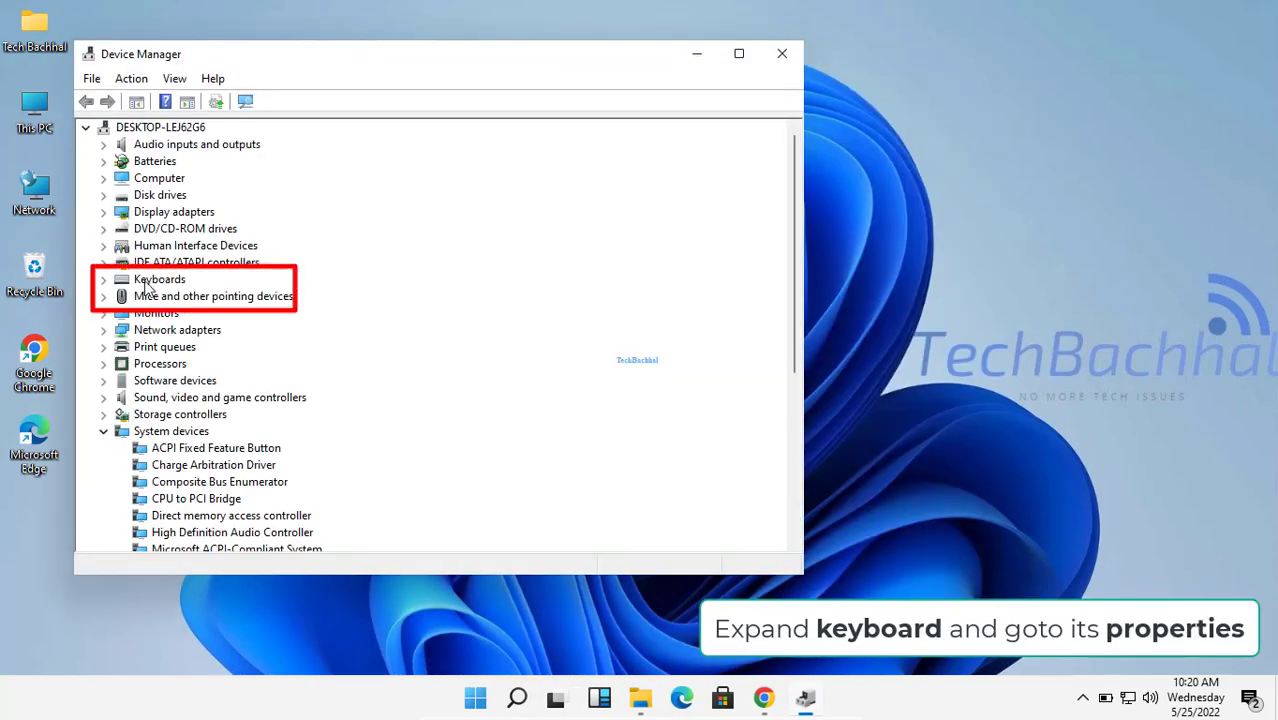
# Step: Under Keyboards, open the Standard PS/2 Keyboard properties on the Driver tab
pyautogui.click(102, 280)
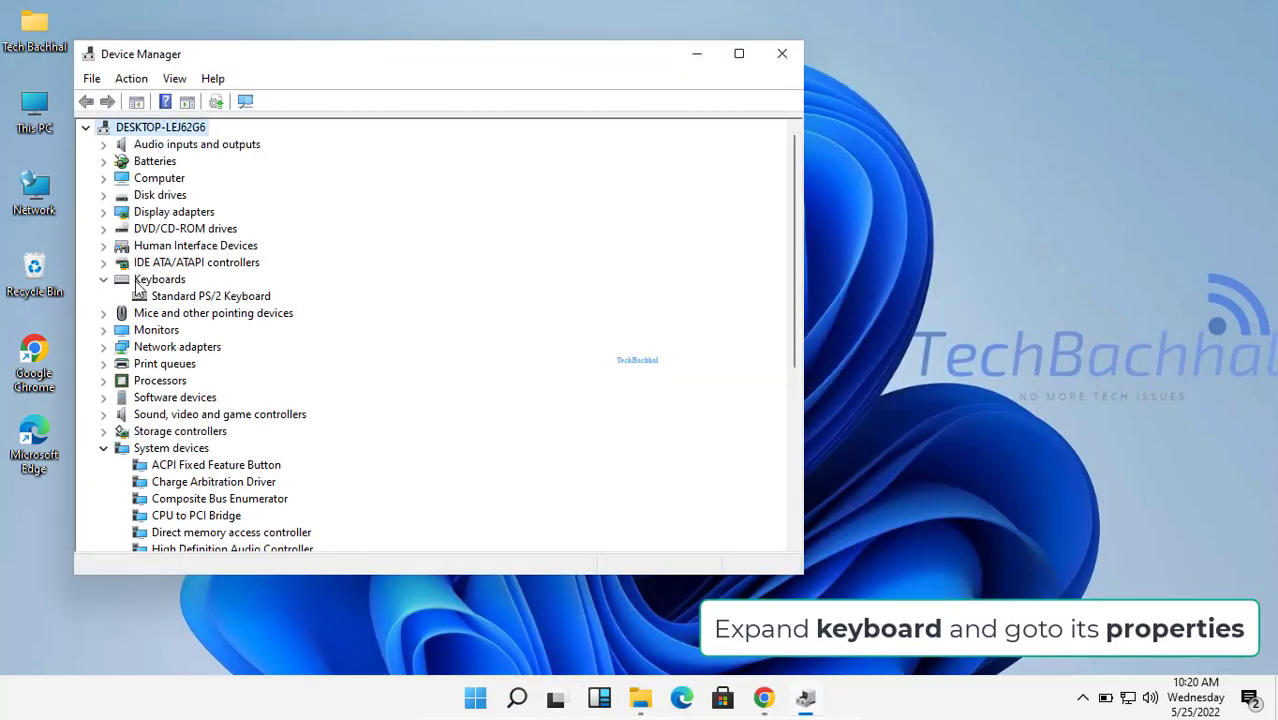
pyautogui.rightClick(227, 300)
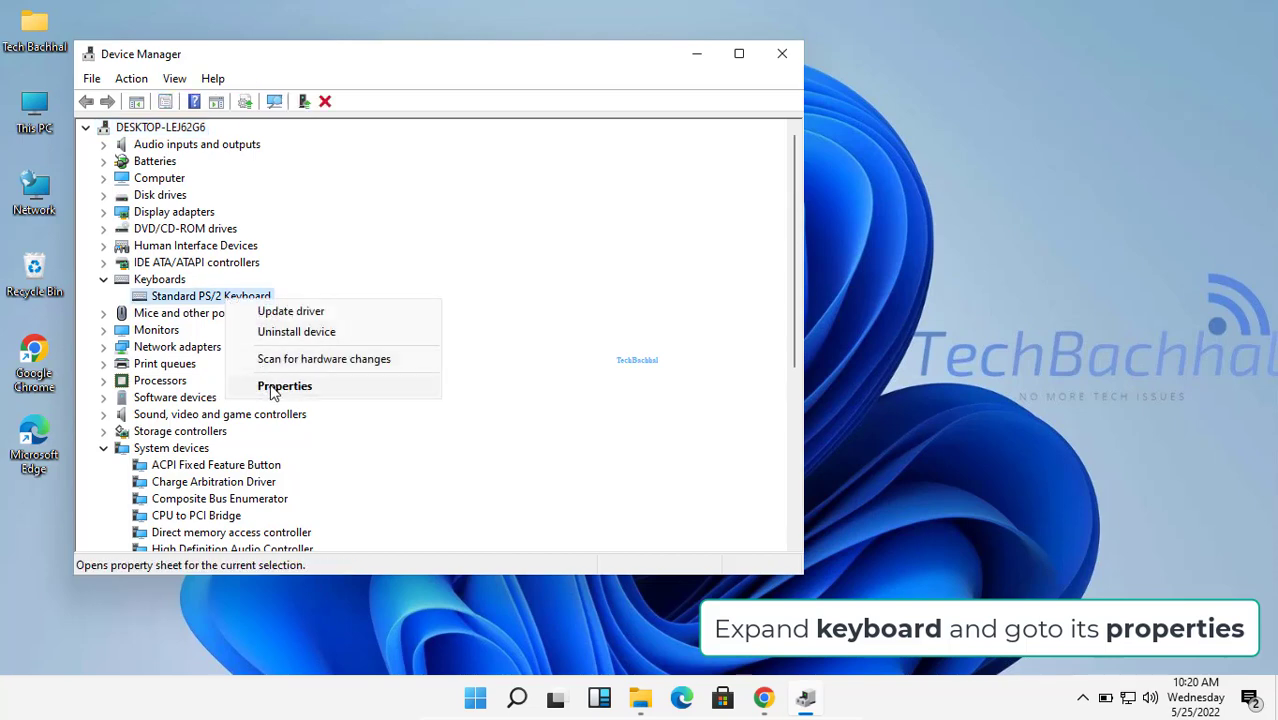
pyautogui.click(272, 388)
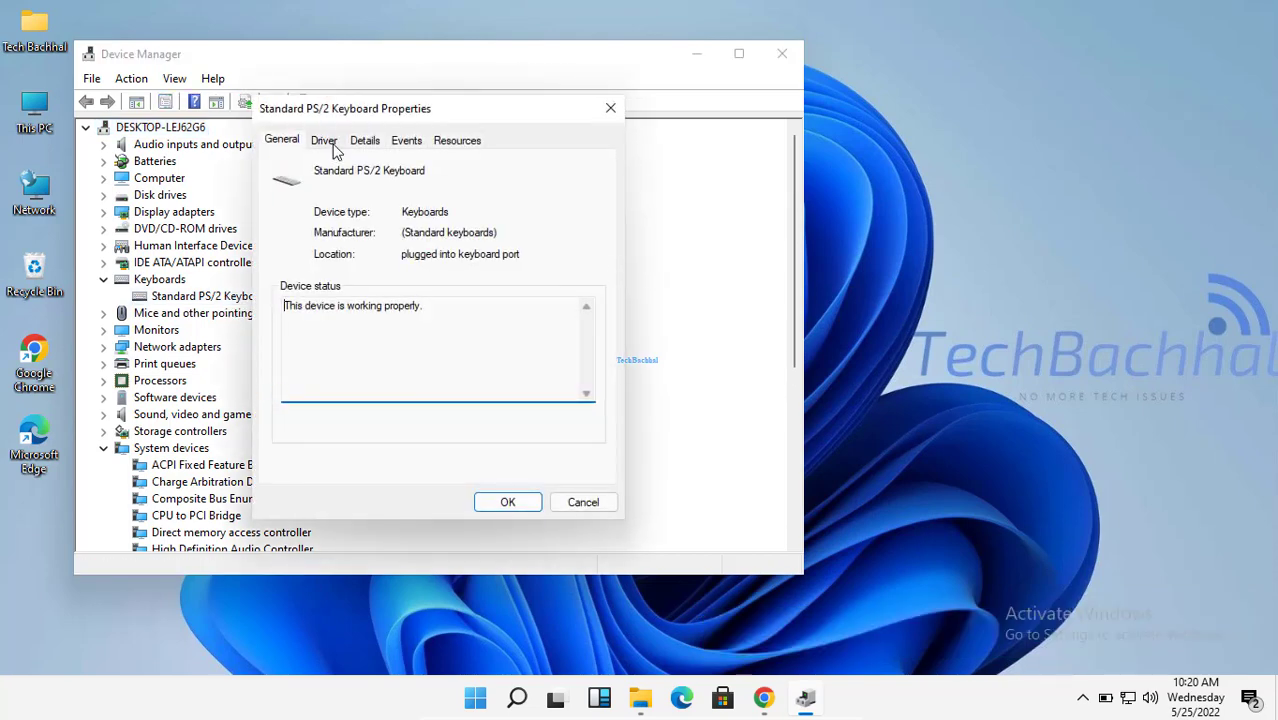
pyautogui.click(326, 145)
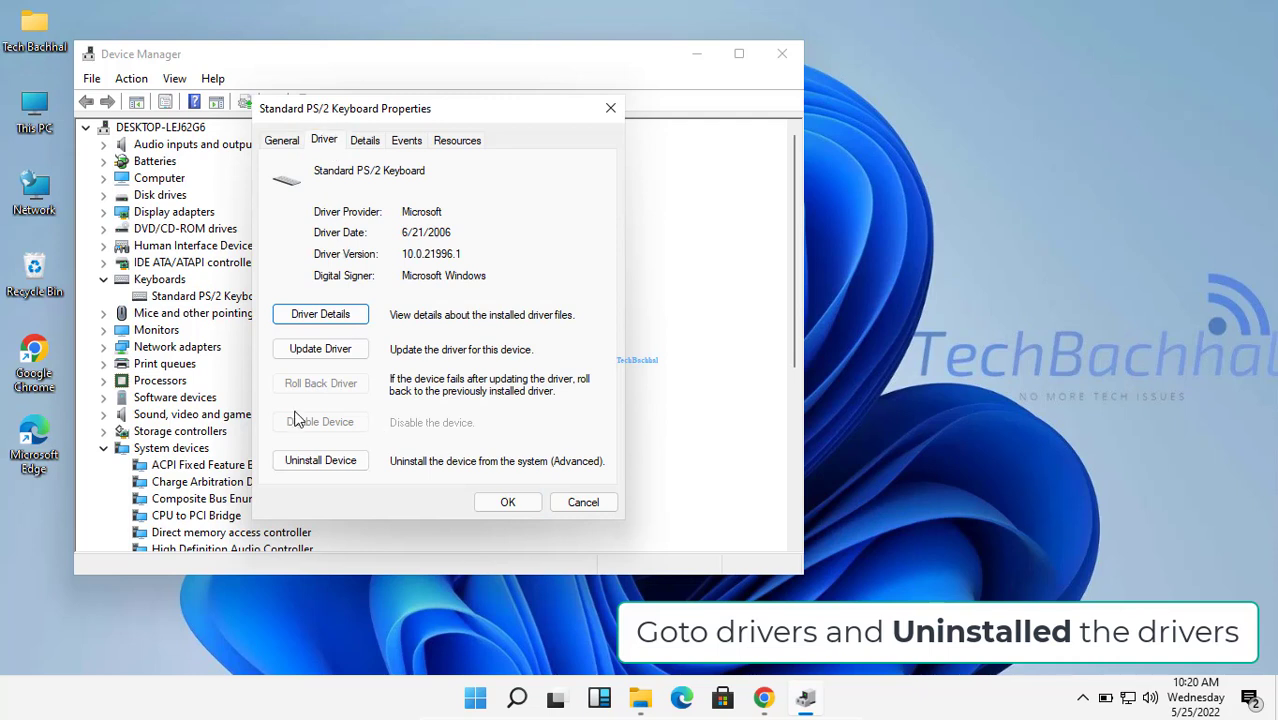
# Step: Uninstall the Standard PS/2 Keyboard device and accept the prompt to restart now
pyautogui.click(323, 466)
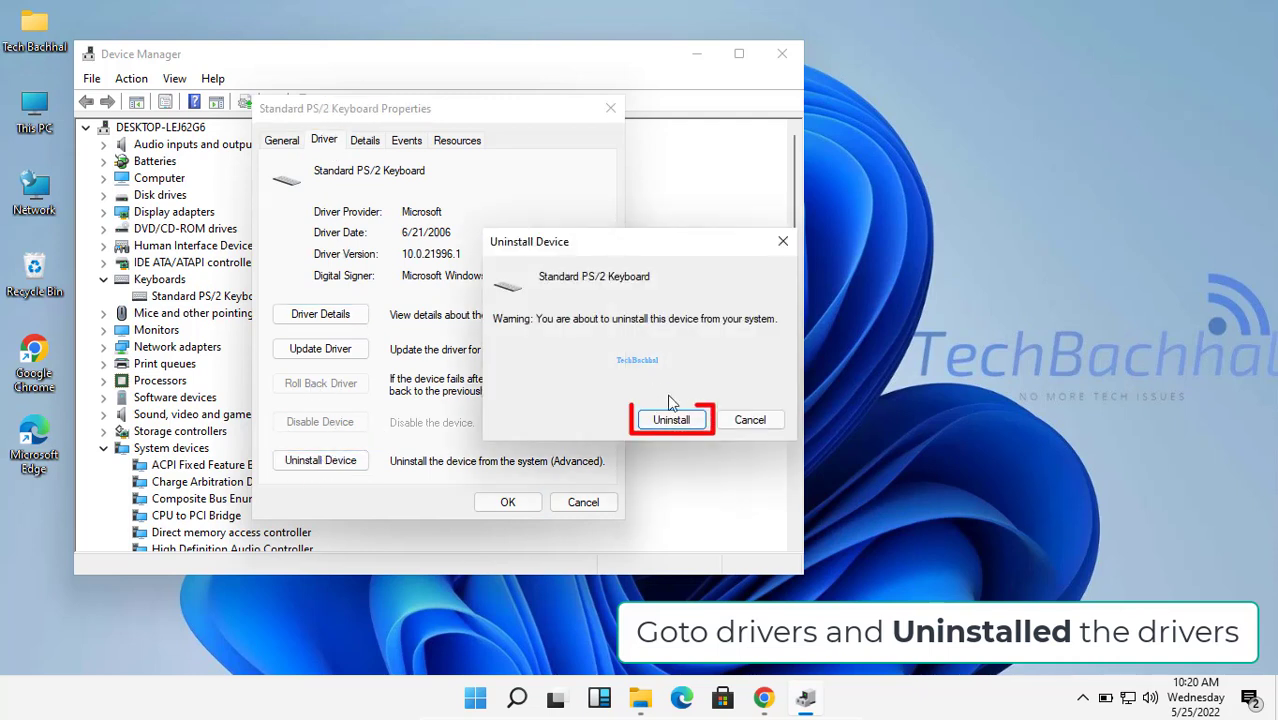
pyautogui.click(674, 421)
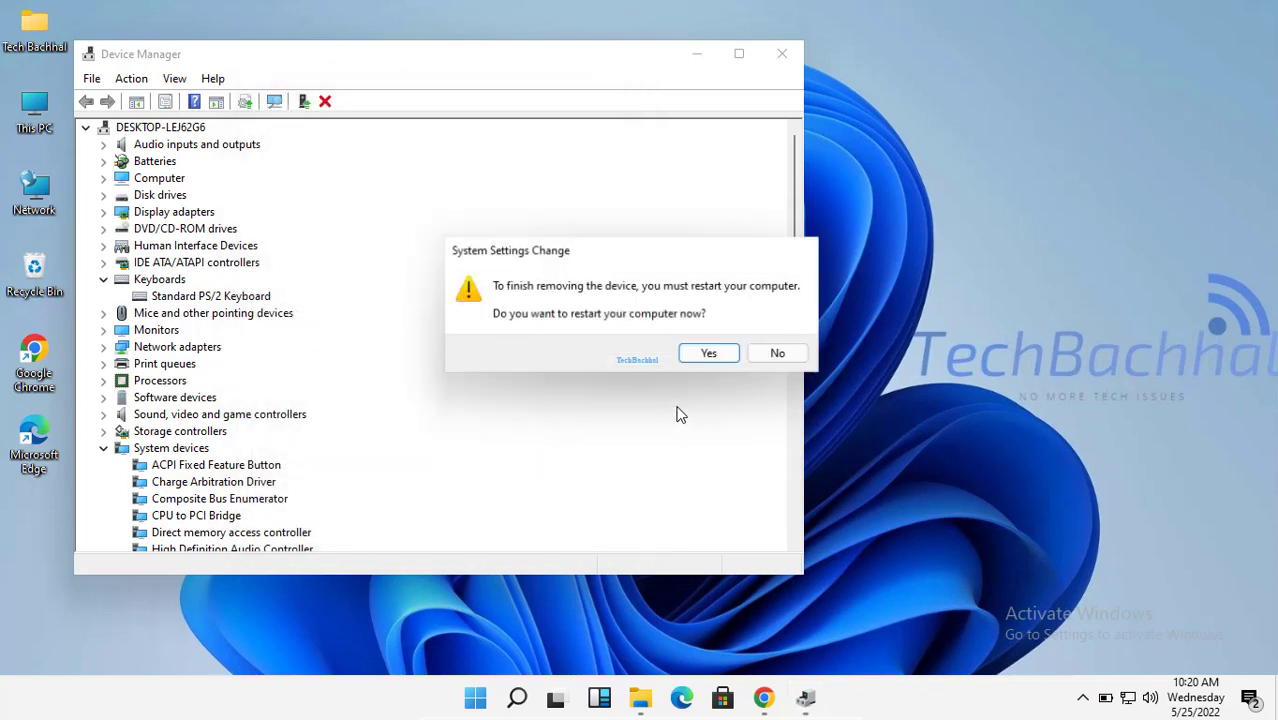
pyautogui.click(724, 363)
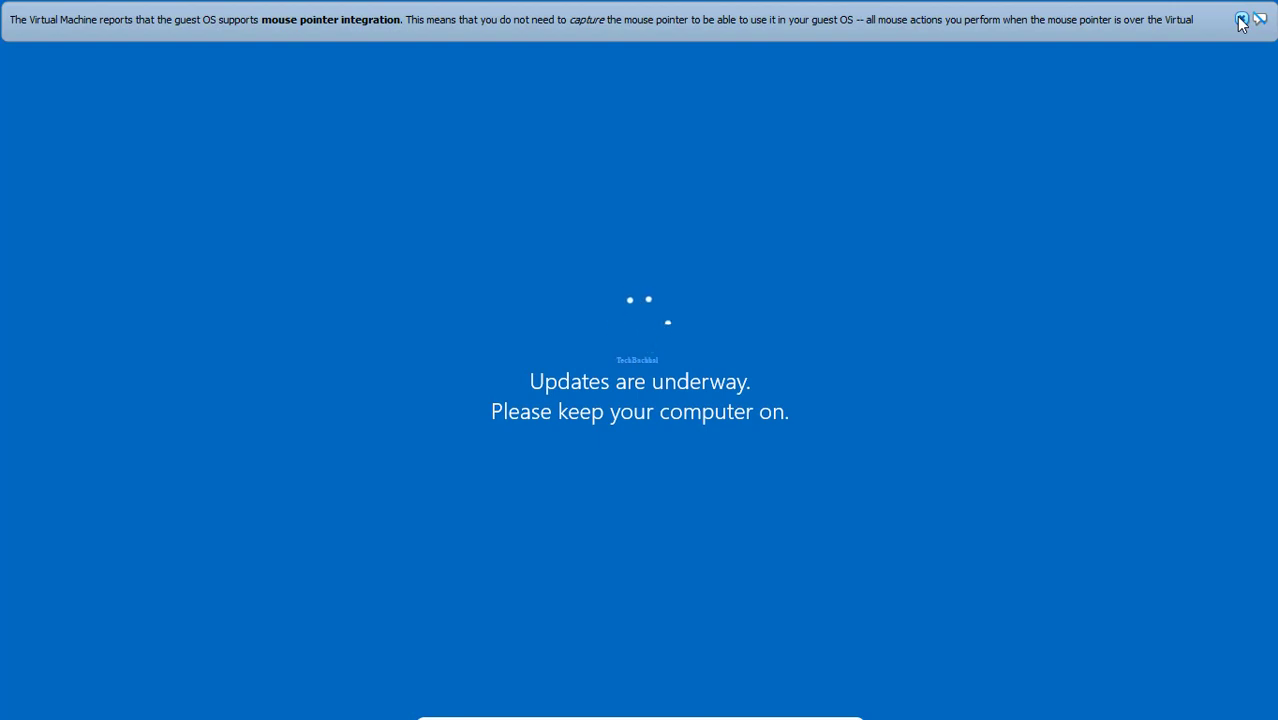
# Step: Dismiss the VirtualBox mouse integration notice and sign in with the account password
pyautogui.click(1241, 20)
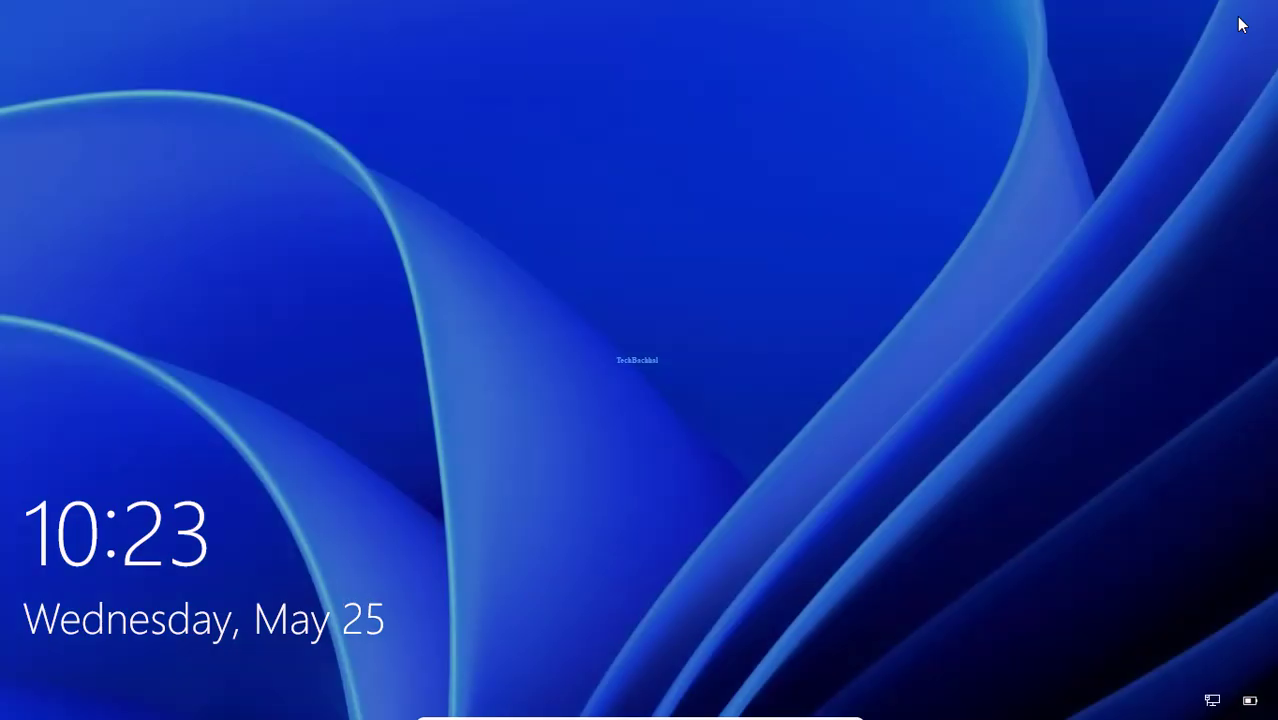
pyautogui.press('space')
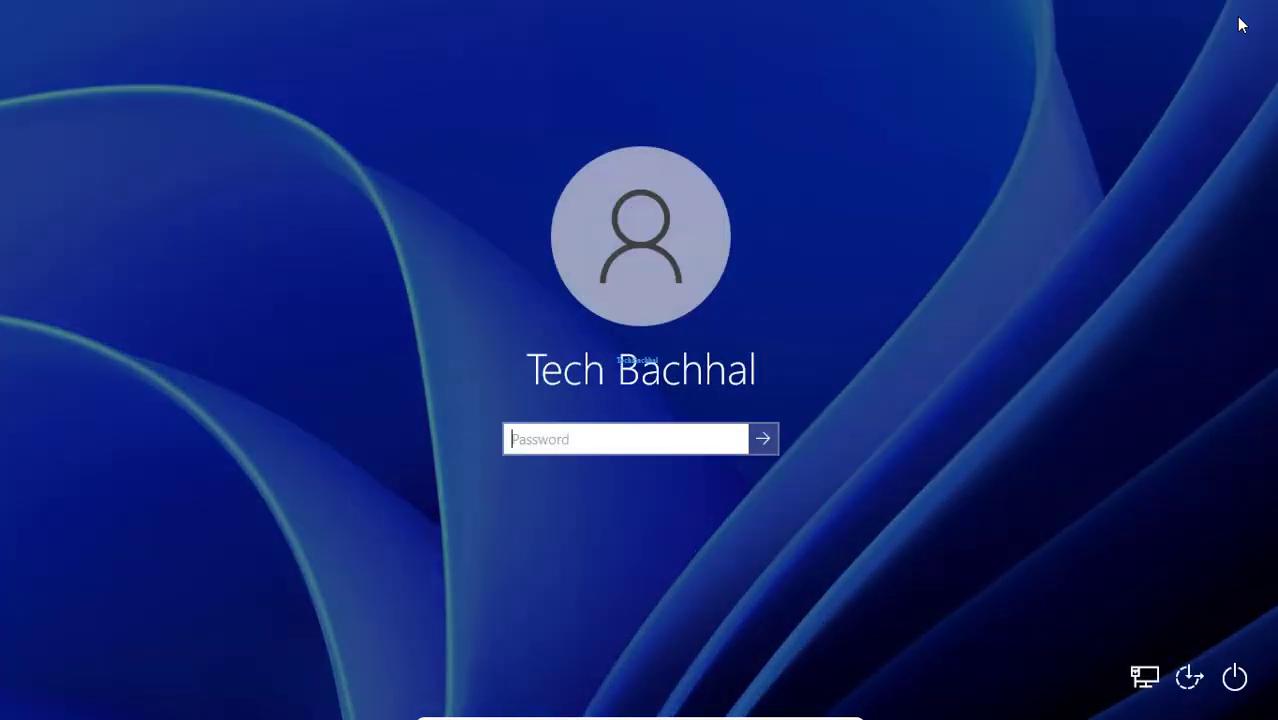
pyautogui.write('******')
pyautogui.press('Return')
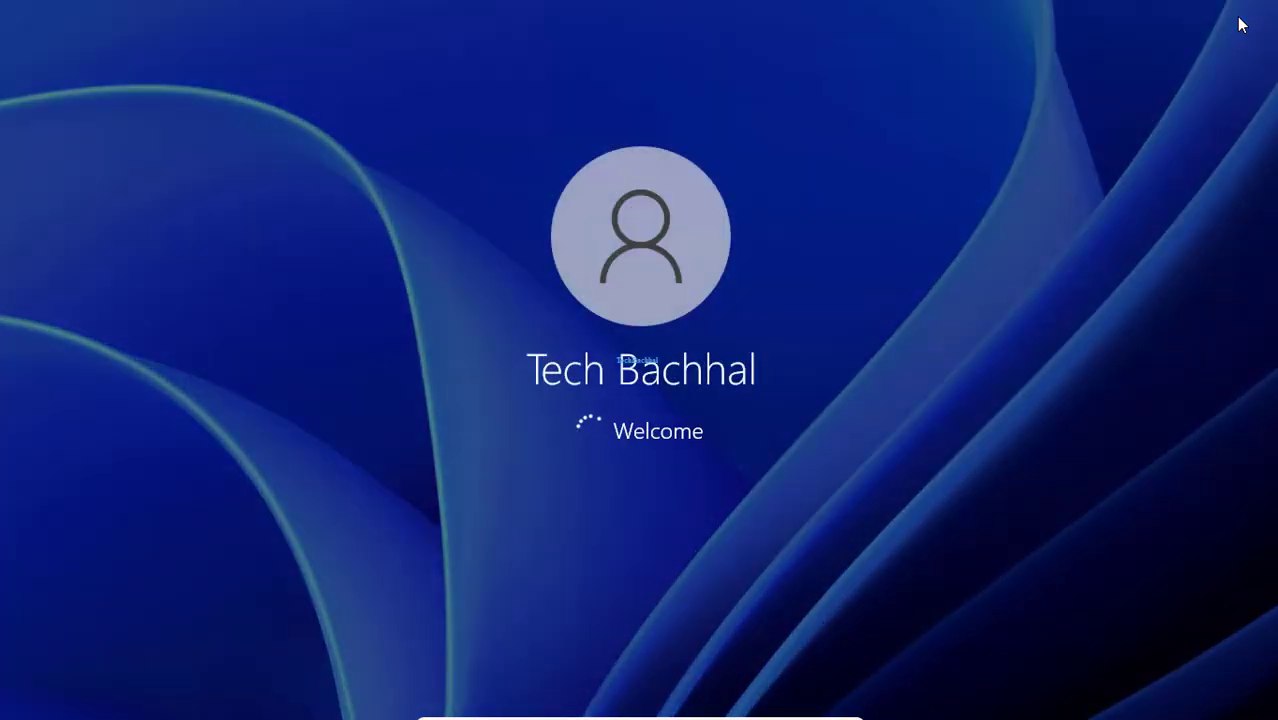